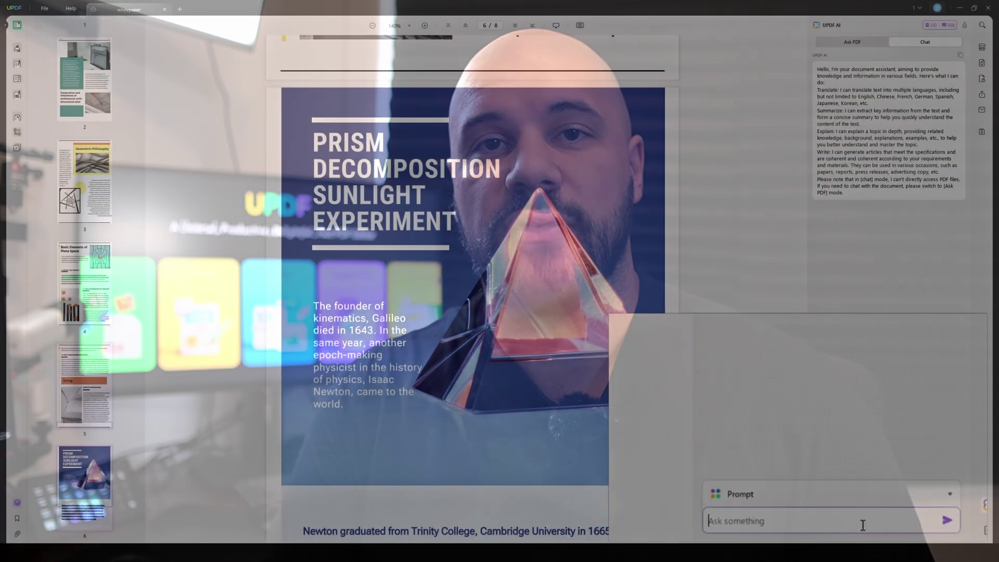
- Ask the AI assistant 'explain the term kinematics' and send the question
text(explain the term)
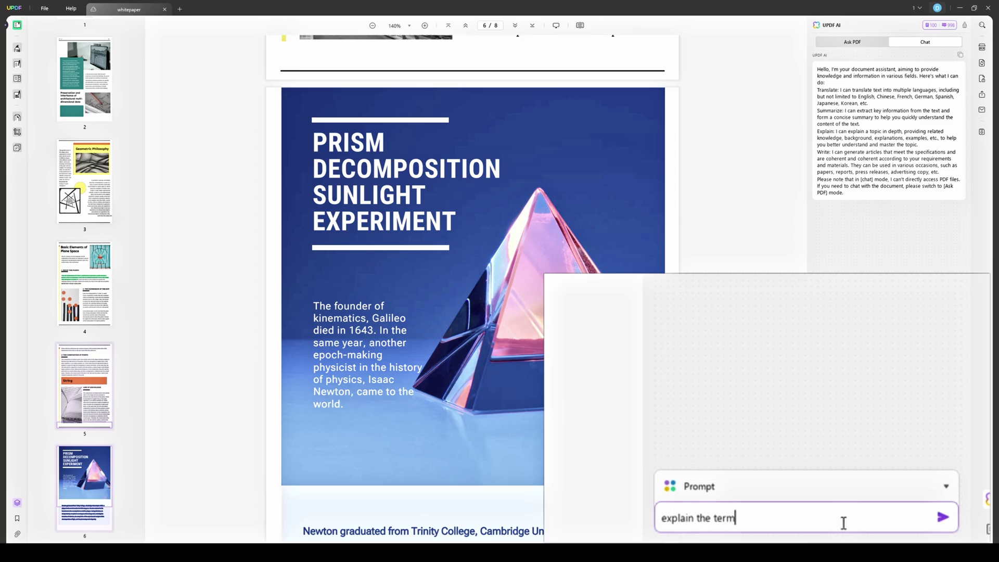
text(kinematics)
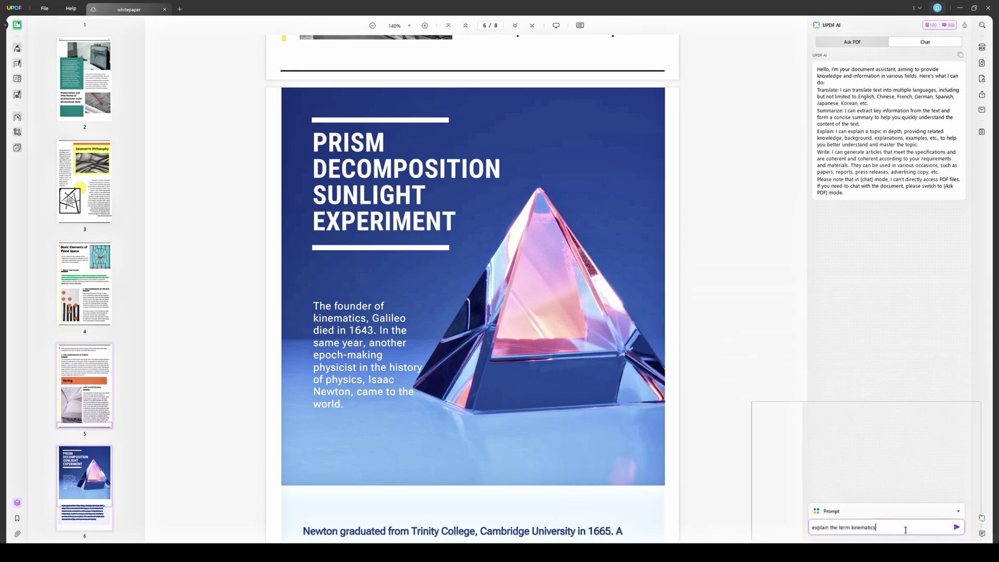
key(Return)
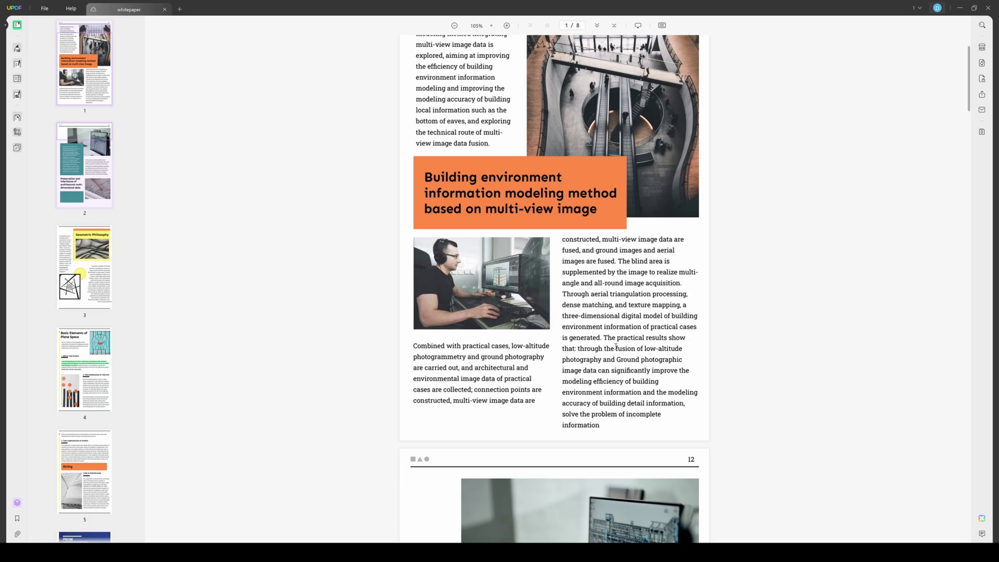
- Translate the 'practical results' paragraph into Italian and copy the translation
drag(604, 338, 618, 427)
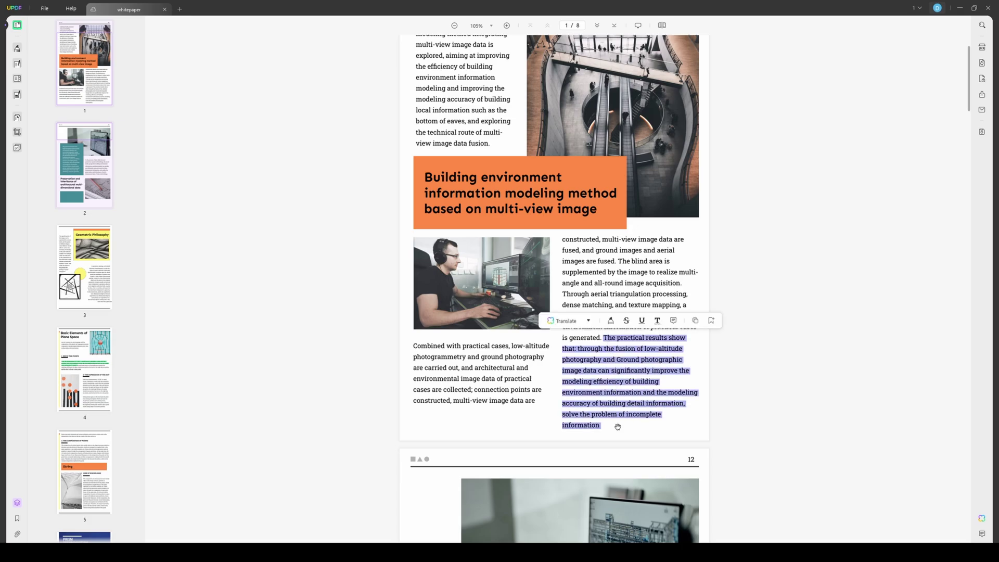
click(589, 322)
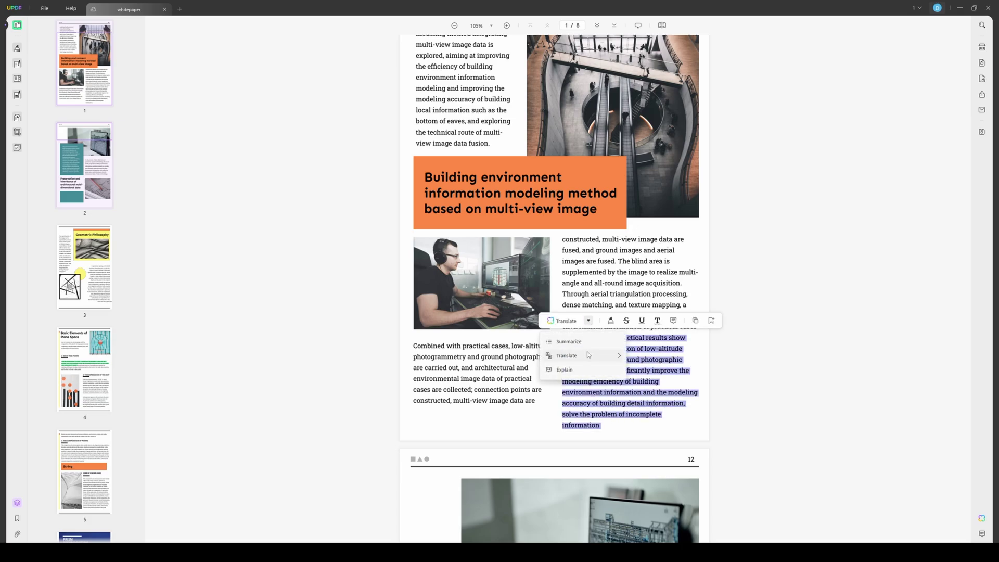
mouse_move(588, 358)
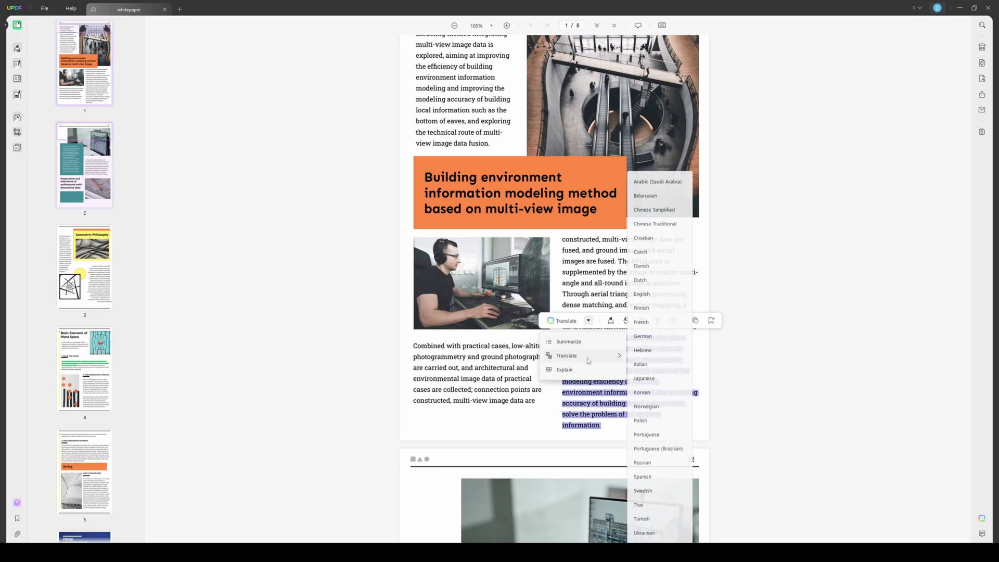
click(640, 364)
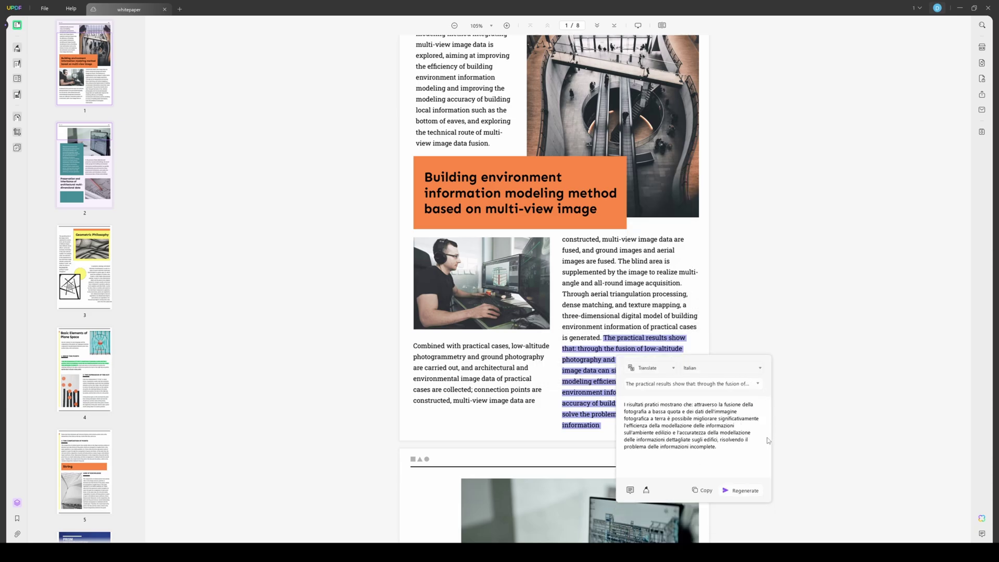
click(707, 493)
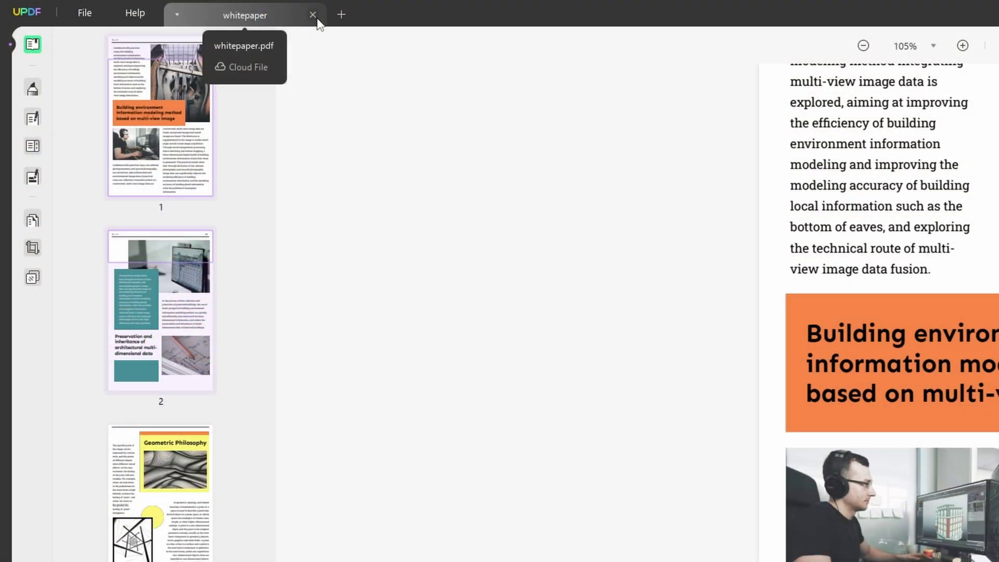
- Close the whitepaper and convert a dropped file into a PDF via File > Create
click(313, 15)
click(79, 12)
mouse_move(107, 120)
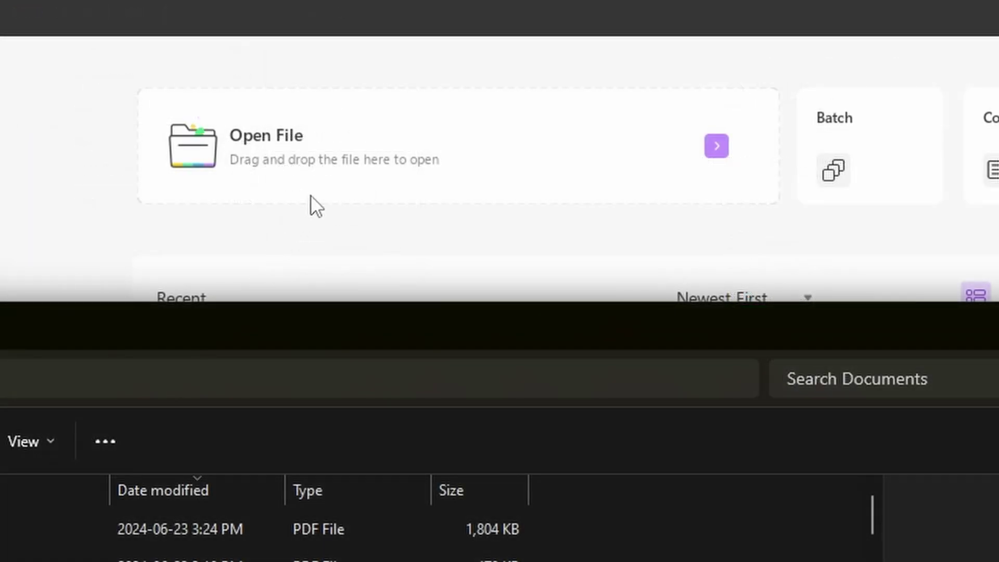
drag(311, 195, 348, 133)
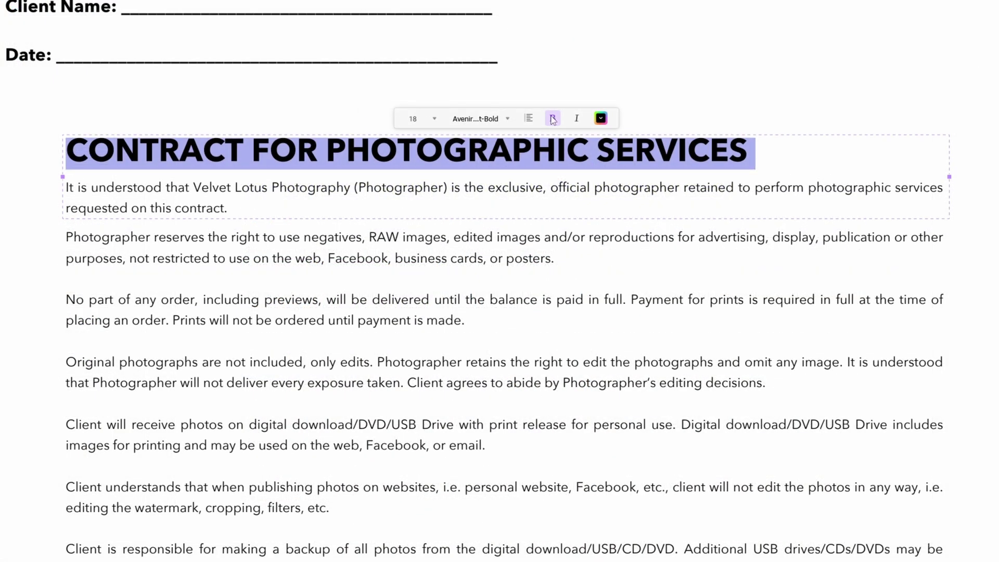
- Colour the heading dark red and change the first paragraph's alignment to centred, then right
click(601, 119)
click(627, 187)
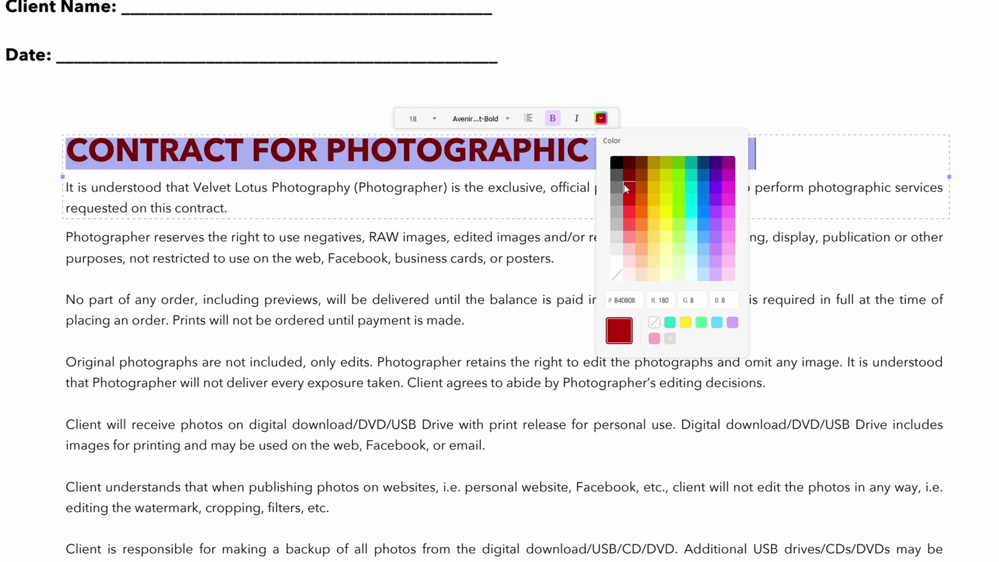
click(529, 119)
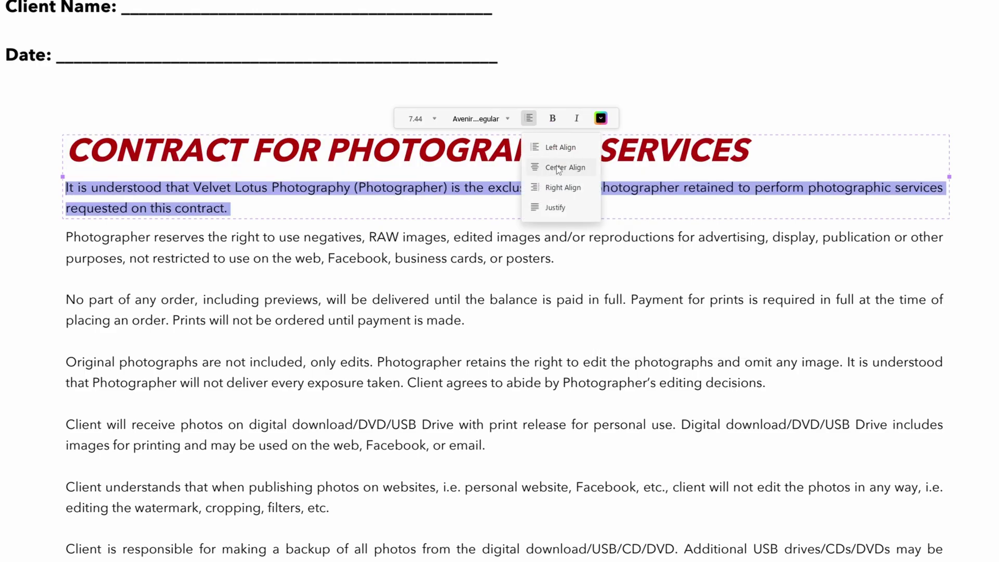
click(558, 167)
click(529, 120)
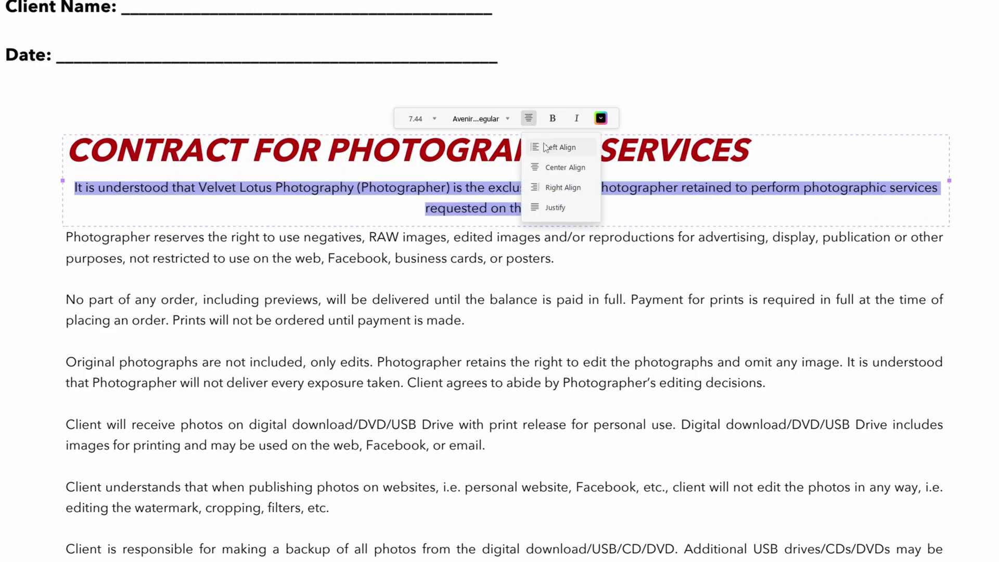
click(556, 189)
click(530, 120)
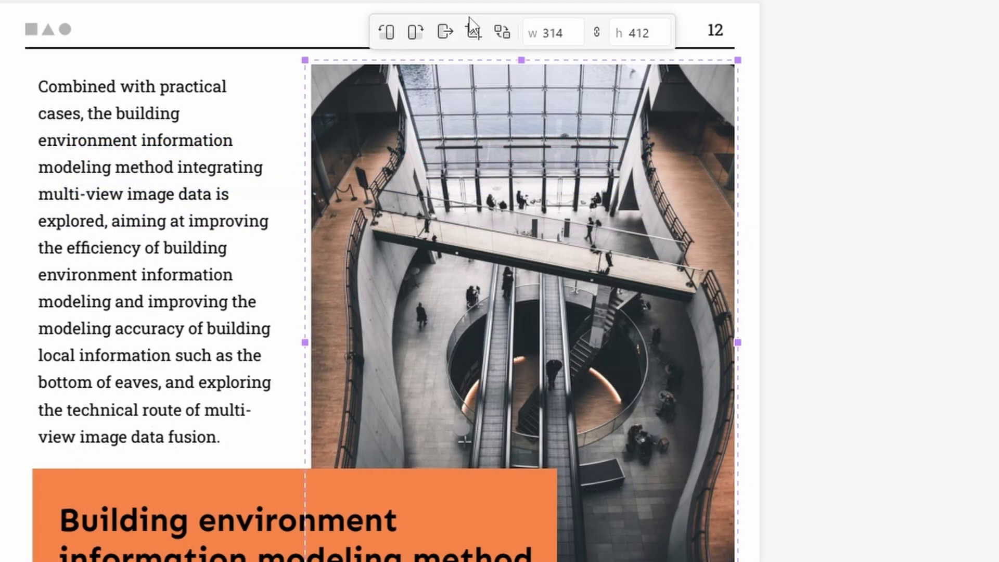
- Rotate the escalator photo back upright and crop it to the escalators at lower right
click(416, 34)
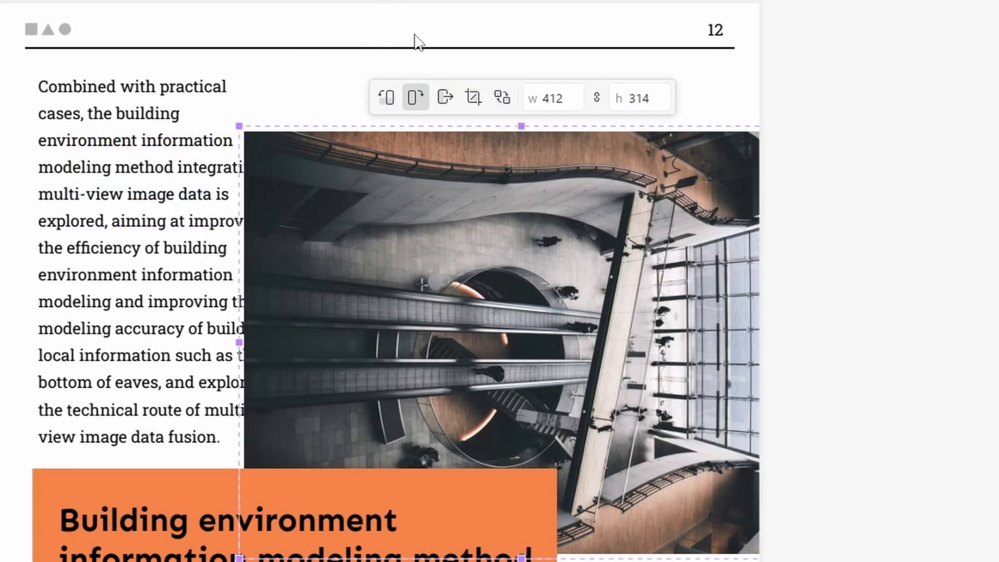
click(415, 97)
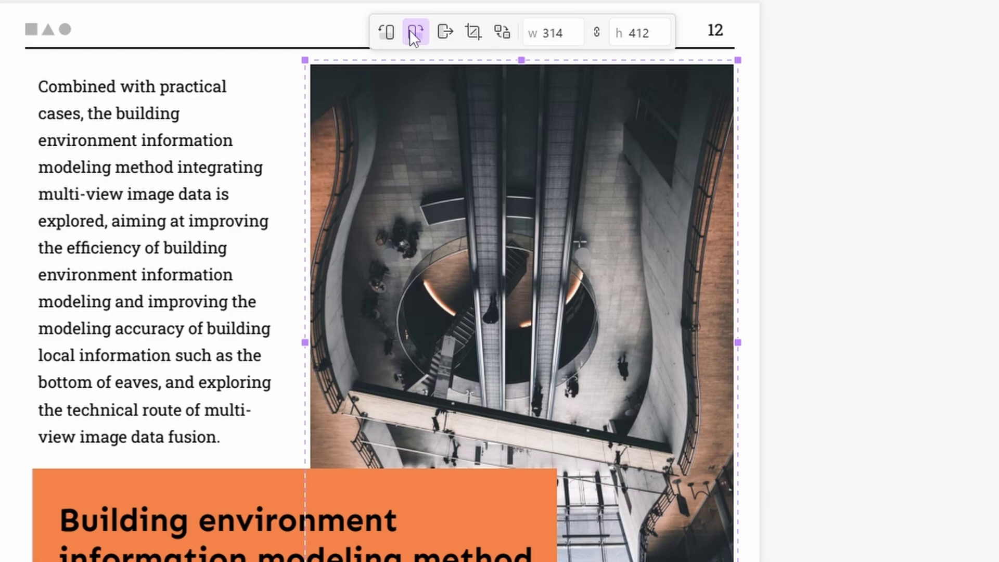
click(415, 34)
click(416, 97)
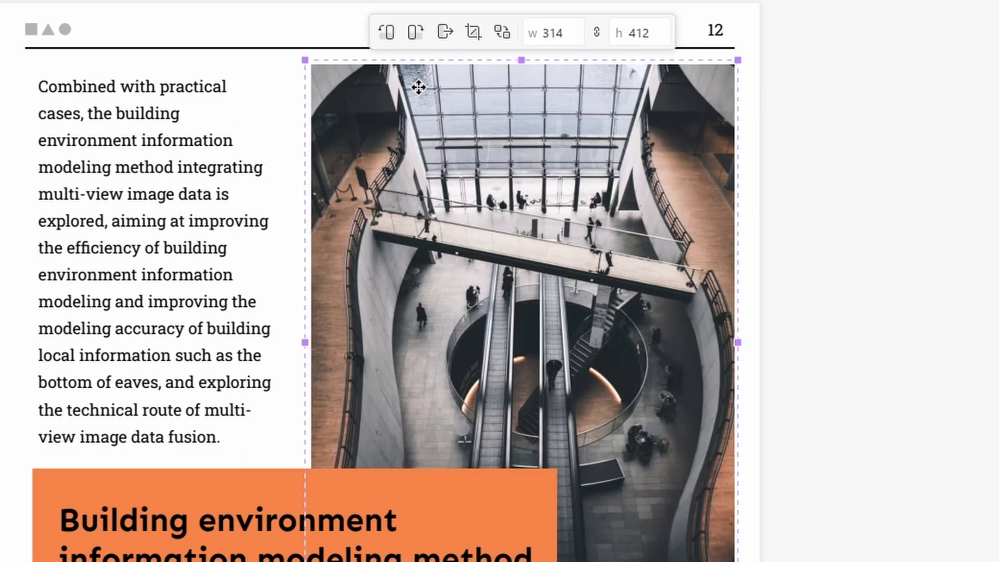
click(473, 32)
drag(305, 60, 452, 253)
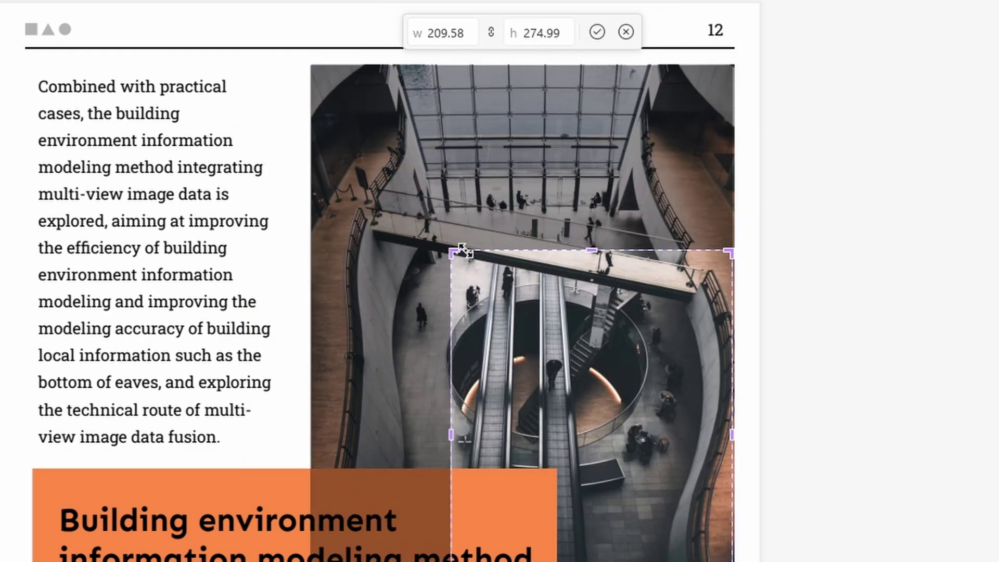
click(607, 31)
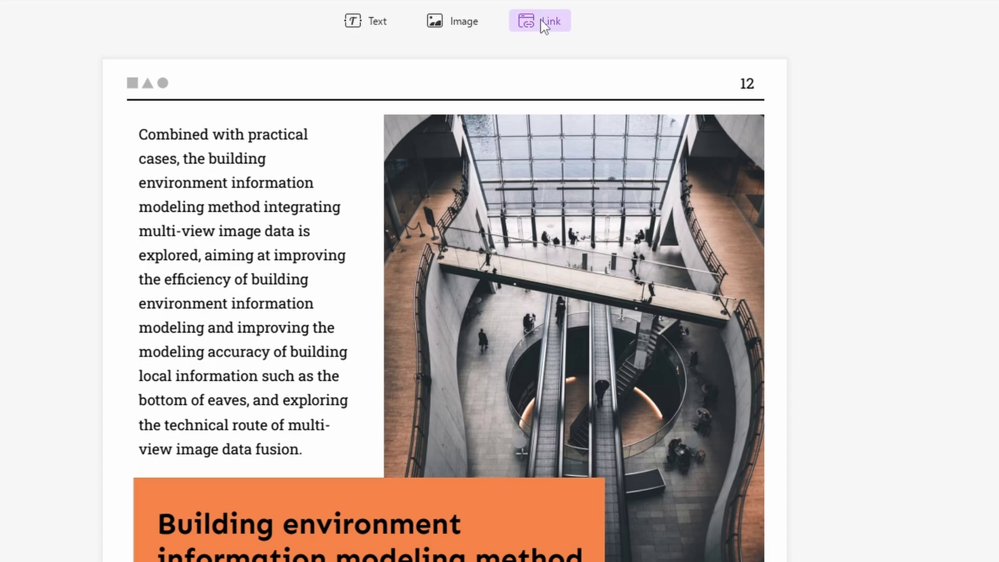
- Add a link over the whole photo that jumps to page 3
click(544, 23)
drag(379, 109, 767, 561)
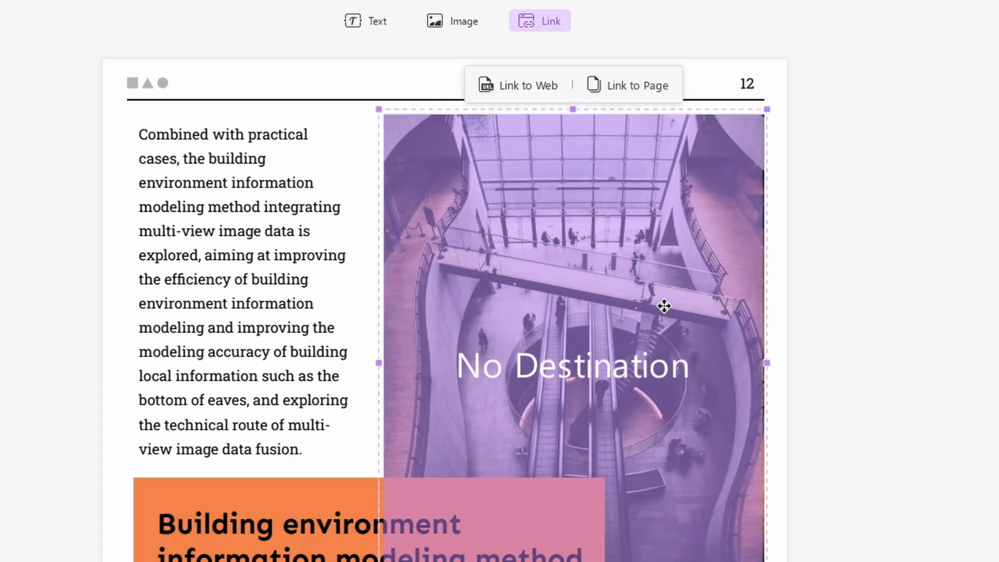
click(652, 87)
text(3)
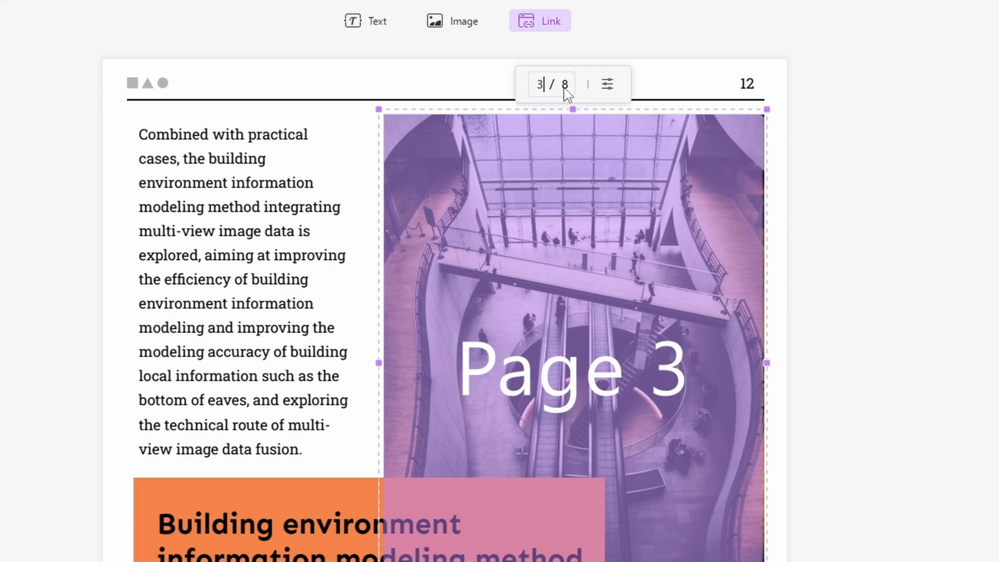
click(368, 73)
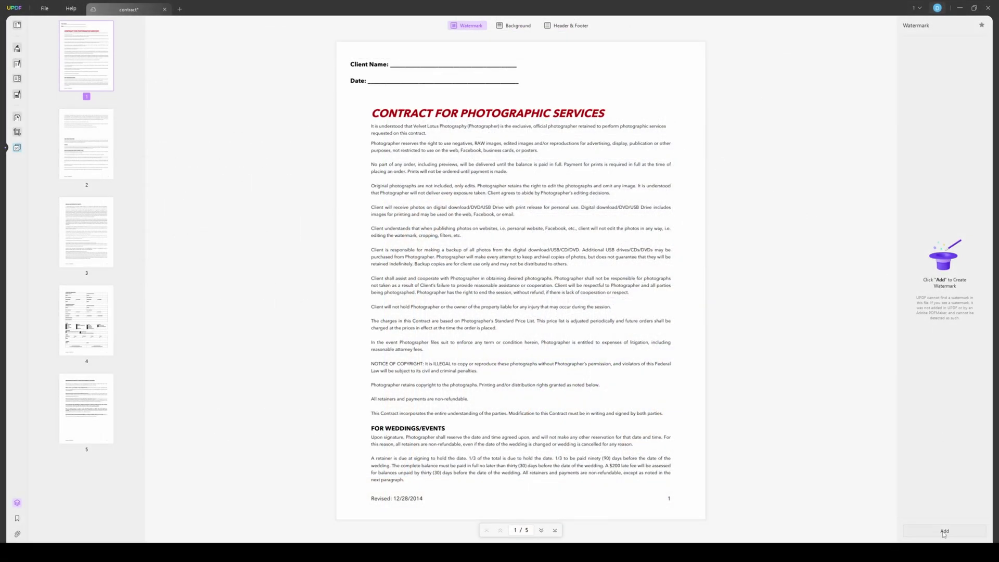
- Add a partly transparent watermark to the contract pages
click(944, 531)
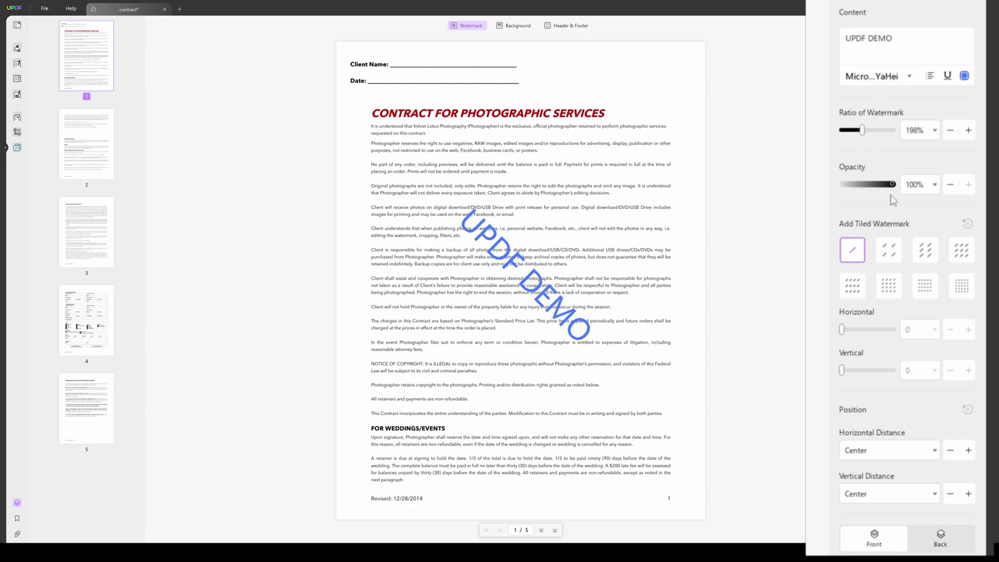
drag(892, 184, 879, 185)
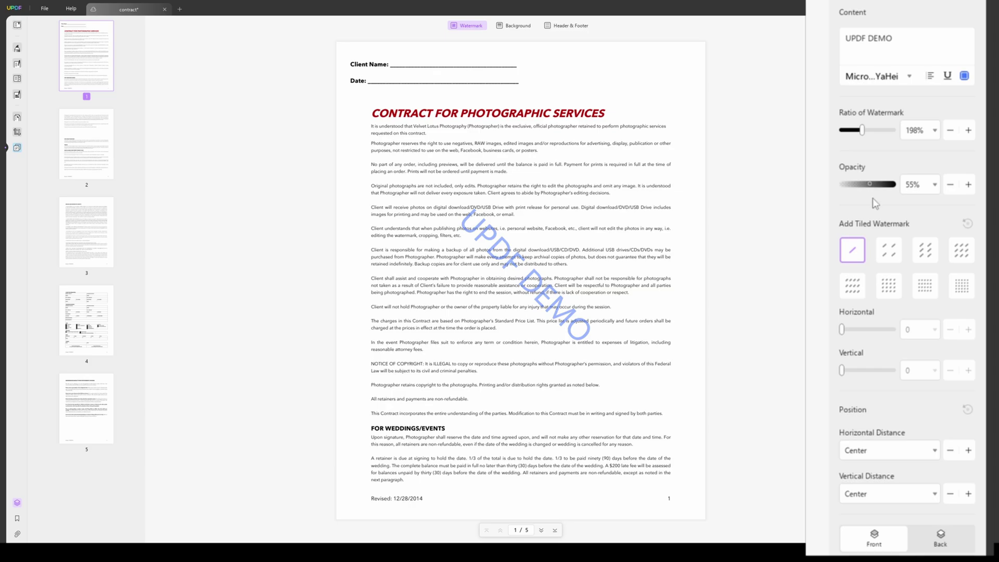
click(941, 551)
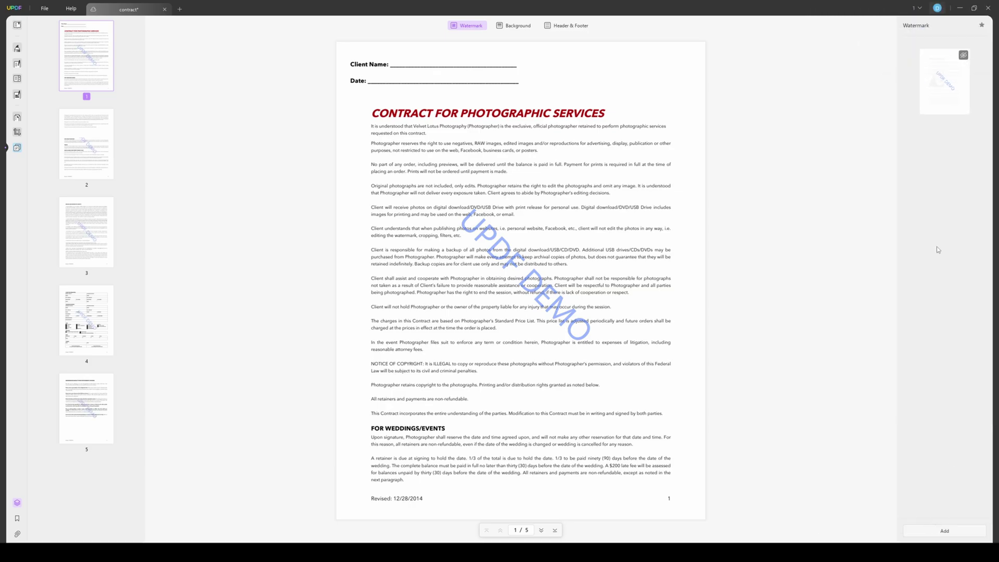
- Add a top-centre header with a 6/23-style date and '1 of n' page numbers
click(576, 27)
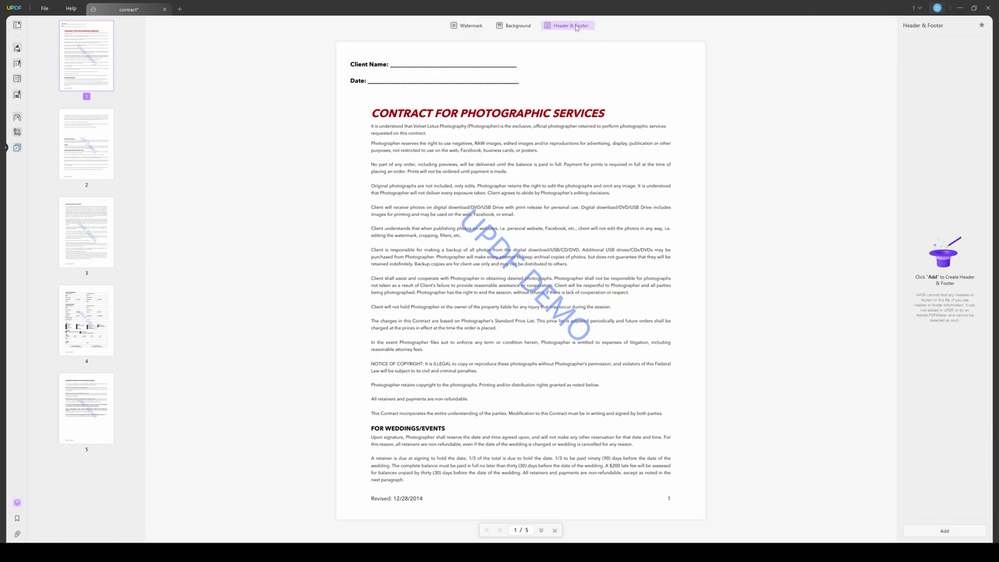
click(925, 527)
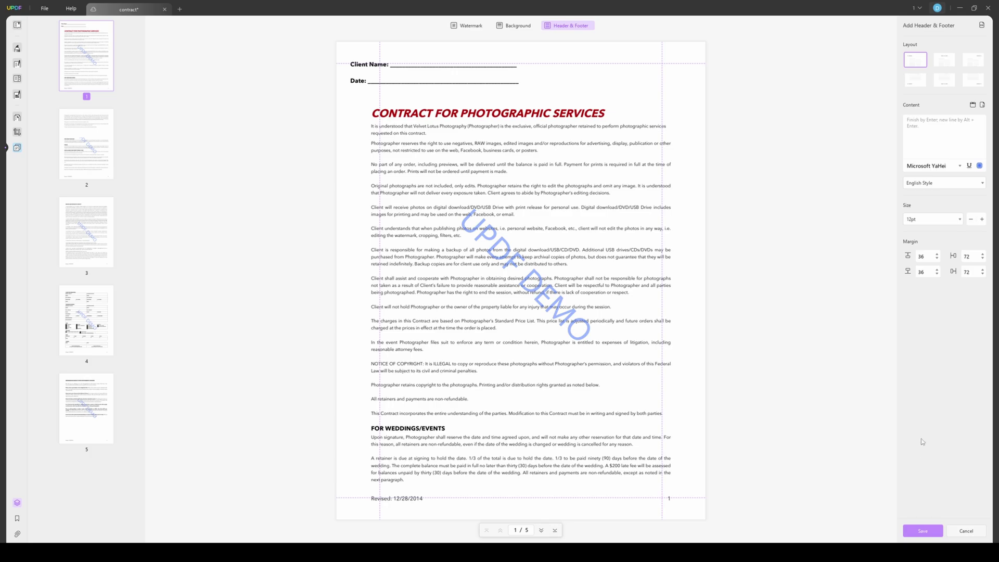
click(971, 120)
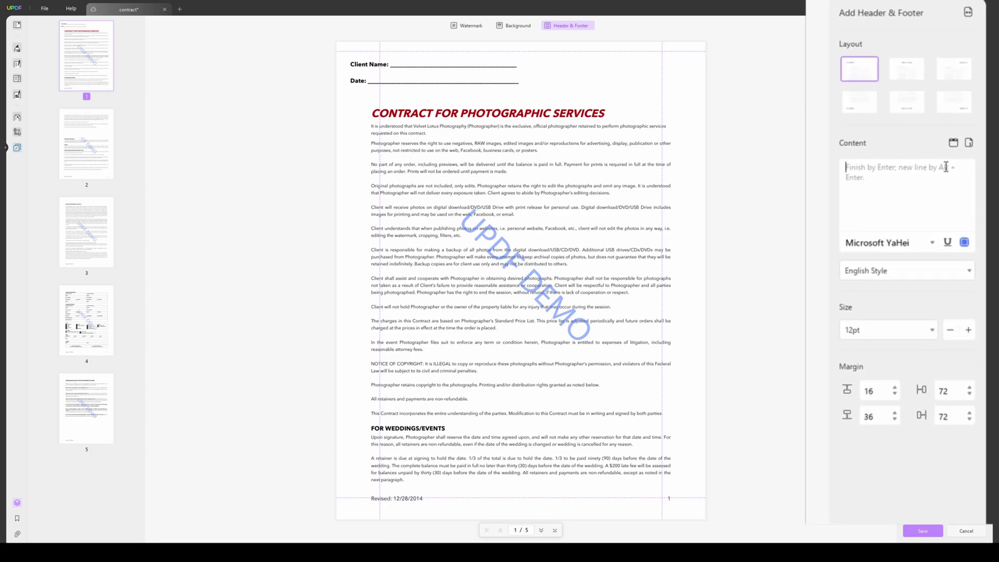
click(953, 142)
click(950, 174)
click(906, 69)
click(969, 143)
click(958, 194)
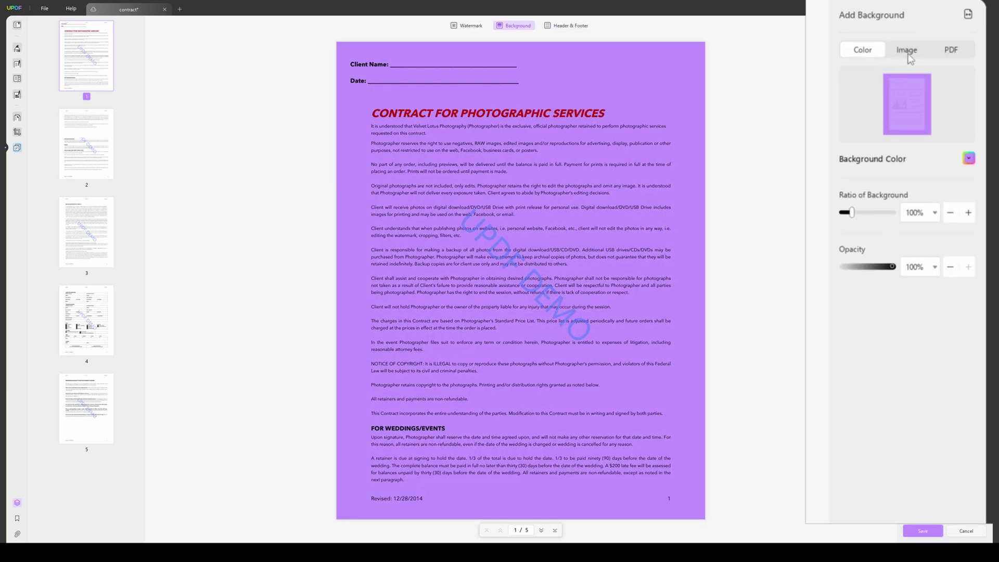
- Compare image and PDF background options, then return to a solid colour background
click(908, 52)
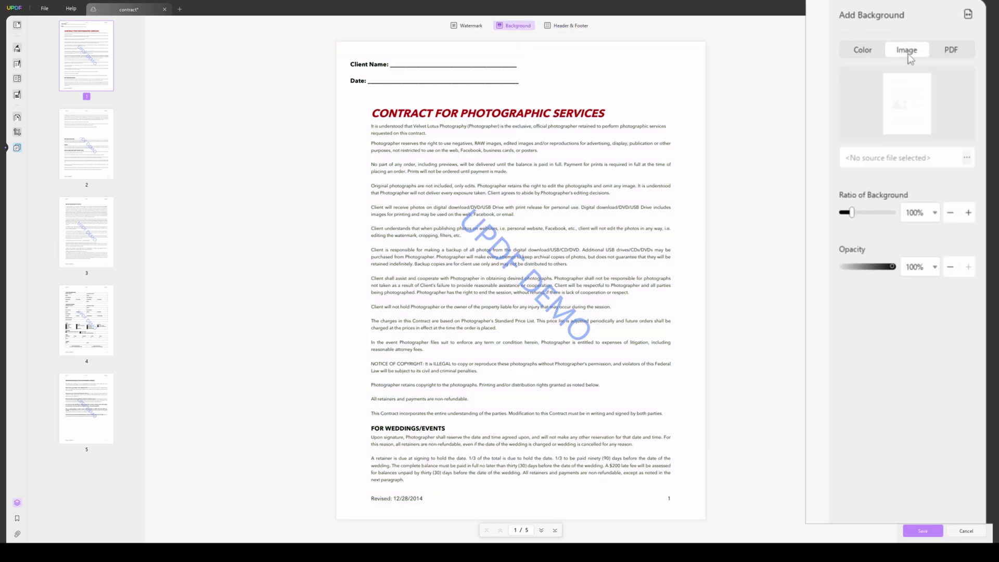
click(947, 54)
click(859, 57)
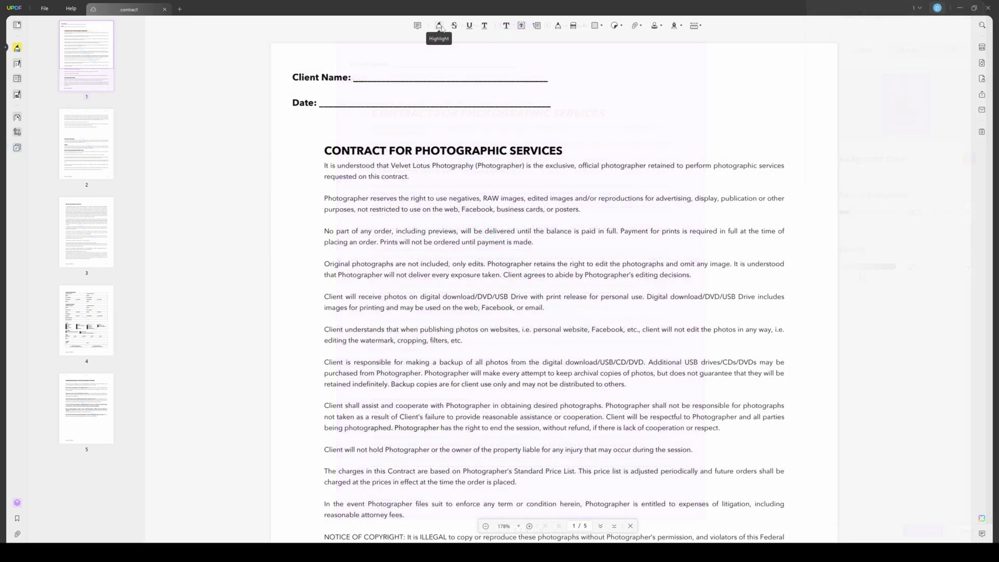
- Highlight the title, then strike, underline and squiggle the first three paragraphs
drag(324, 150, 563, 151)
click(454, 26)
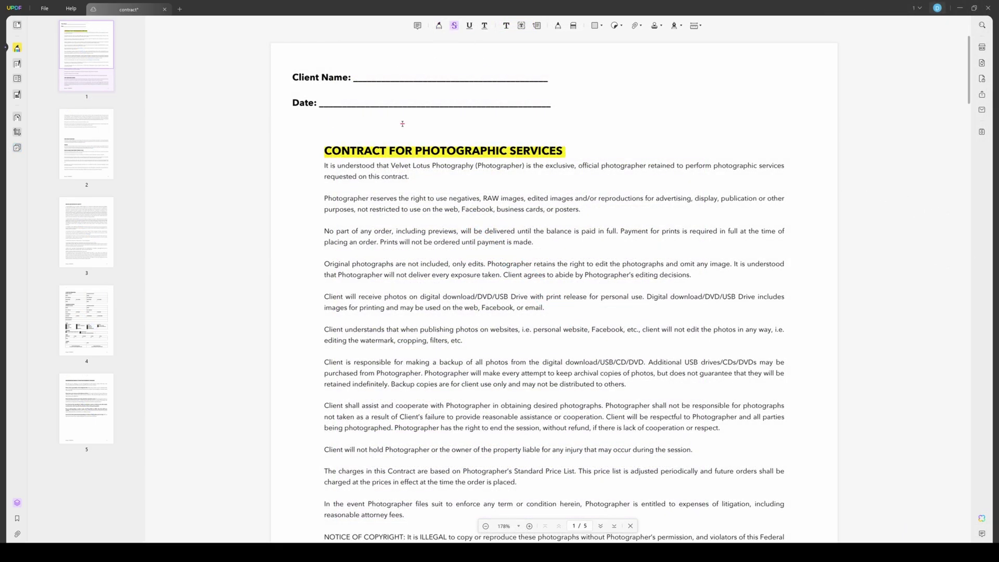
drag(324, 165, 408, 177)
click(469, 25)
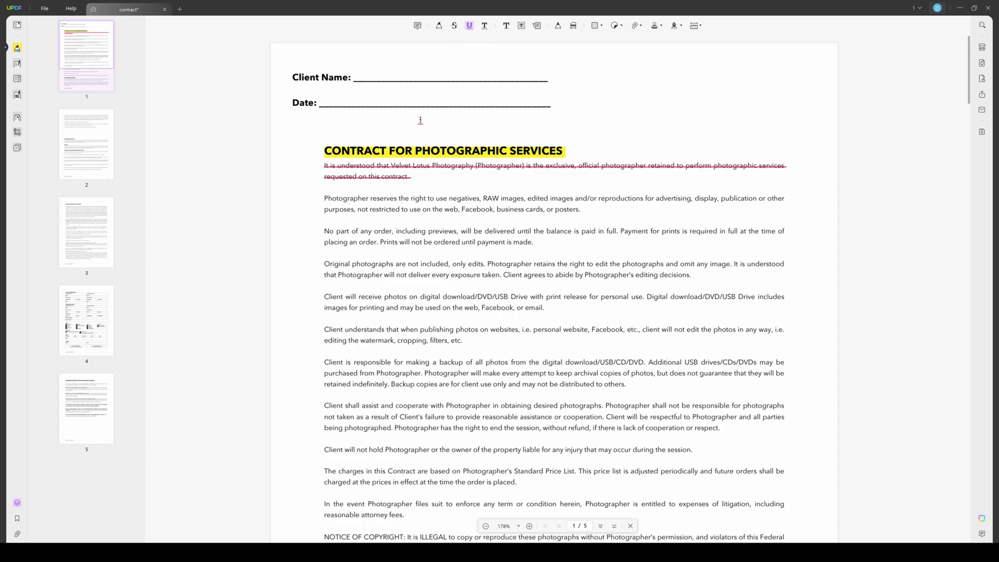
drag(322, 199, 582, 210)
click(485, 26)
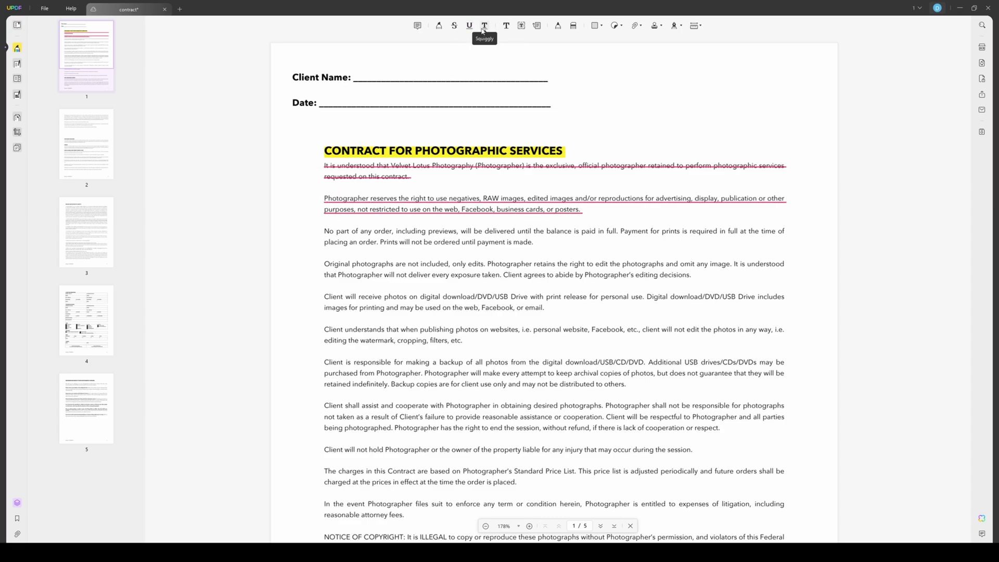
drag(328, 231, 481, 238)
- Add a text callout containing 'impo'
drag(482, 238, 533, 243)
text(important page)
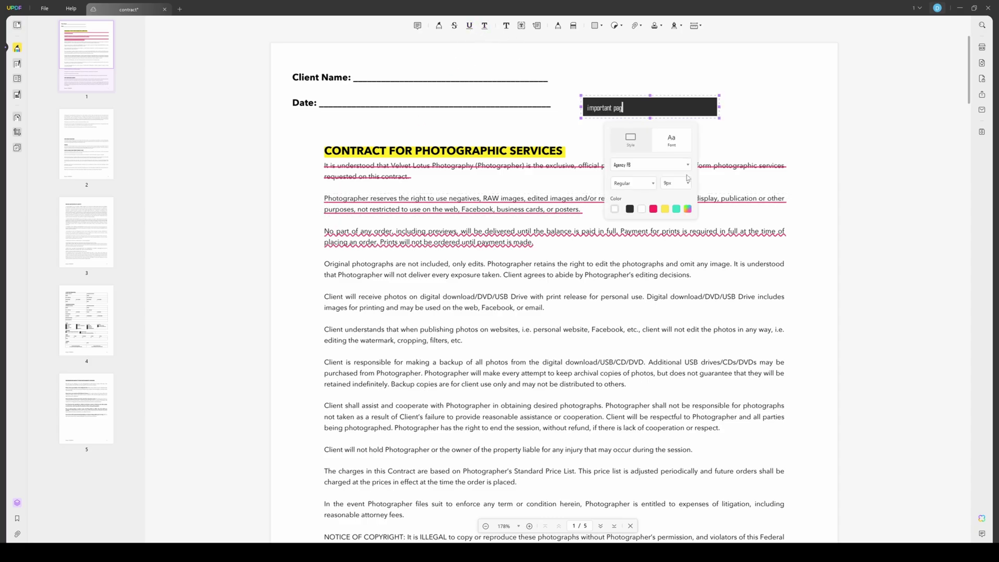
click(865, 148)
- Place the Good Job sticker over Client Name
click(617, 26)
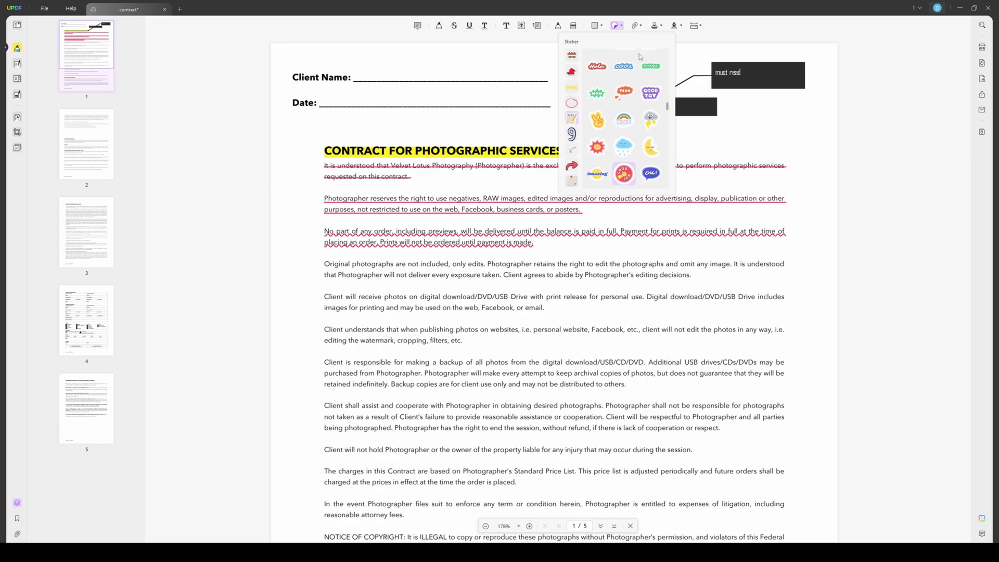
mouse_move(668, 110)
mouse_down()
mouse_move(672, 151)
mouse_move(664, 118)
mouse_up()
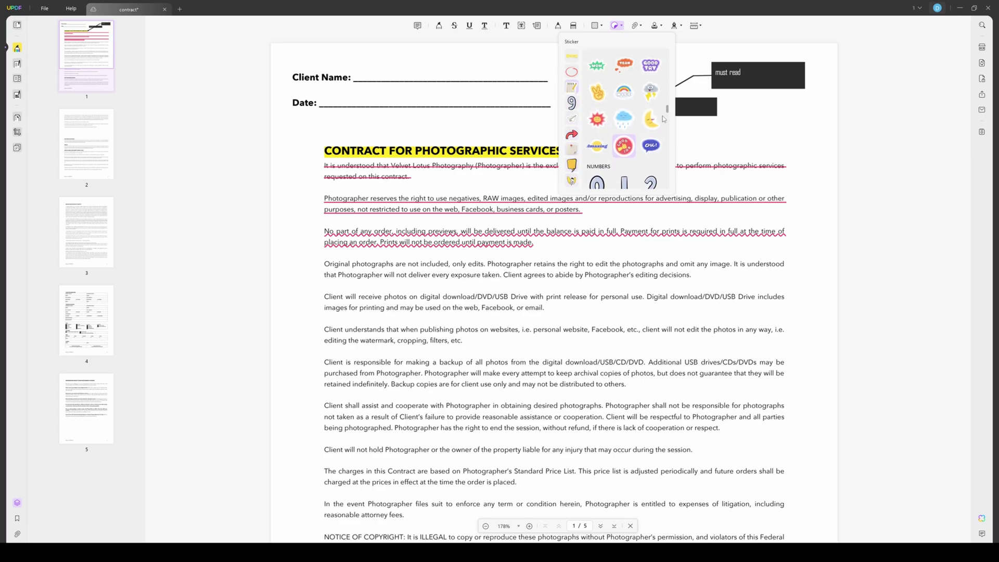
click(624, 146)
click(424, 64)
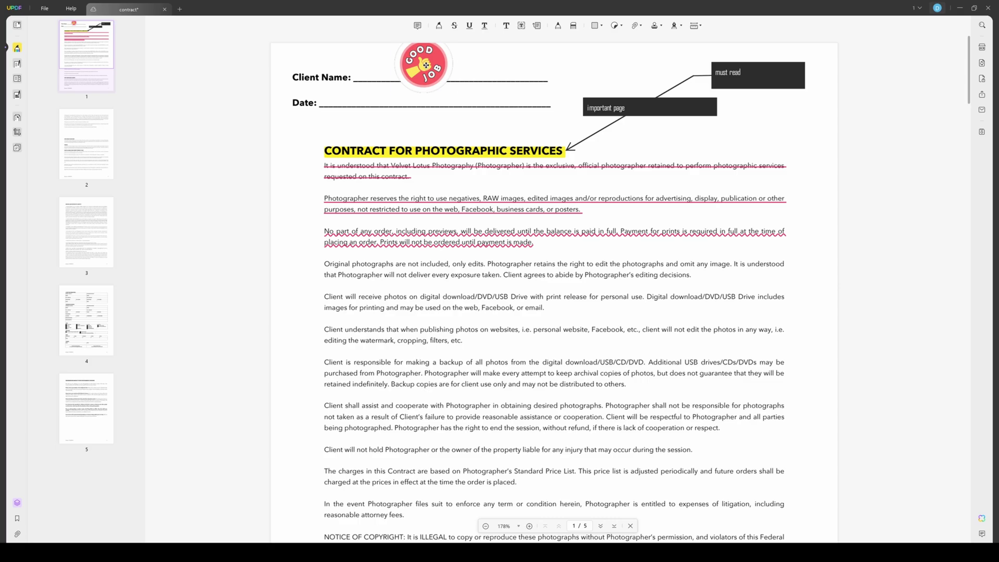
- Browse the preset and custom stamps
click(661, 26)
click(648, 54)
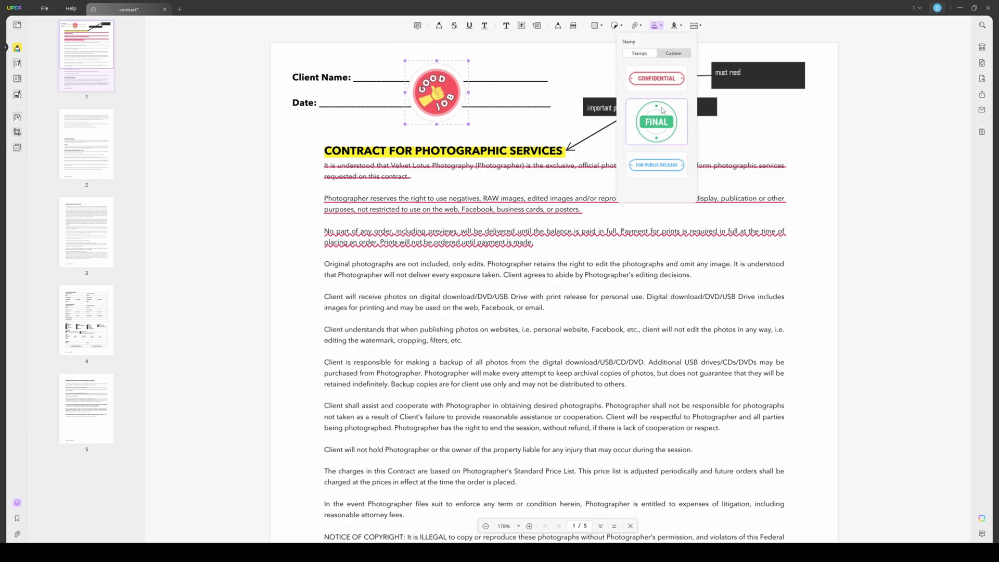
click(673, 54)
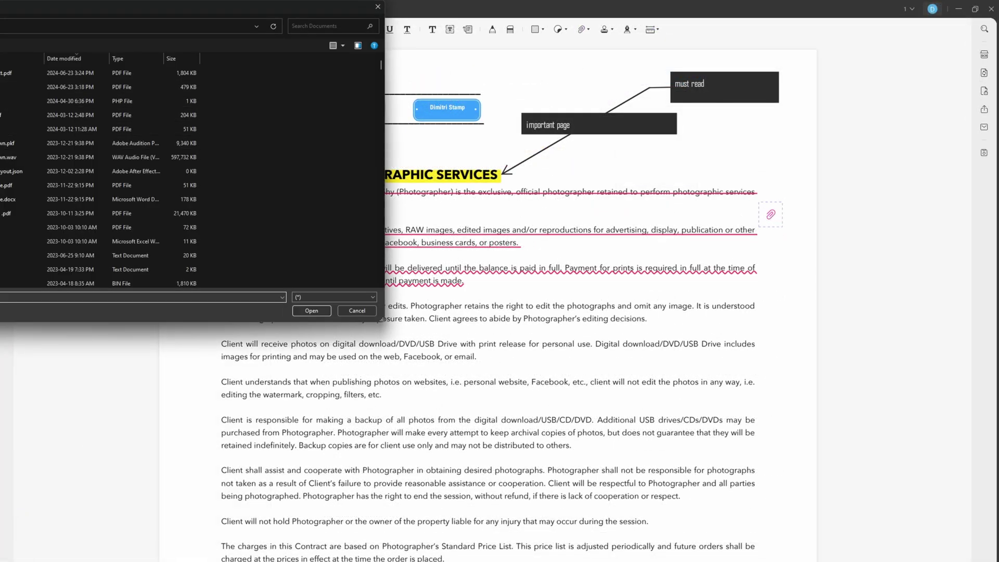
- Attach the chosen PDF file beside the opening paragraph
click(119, 72)
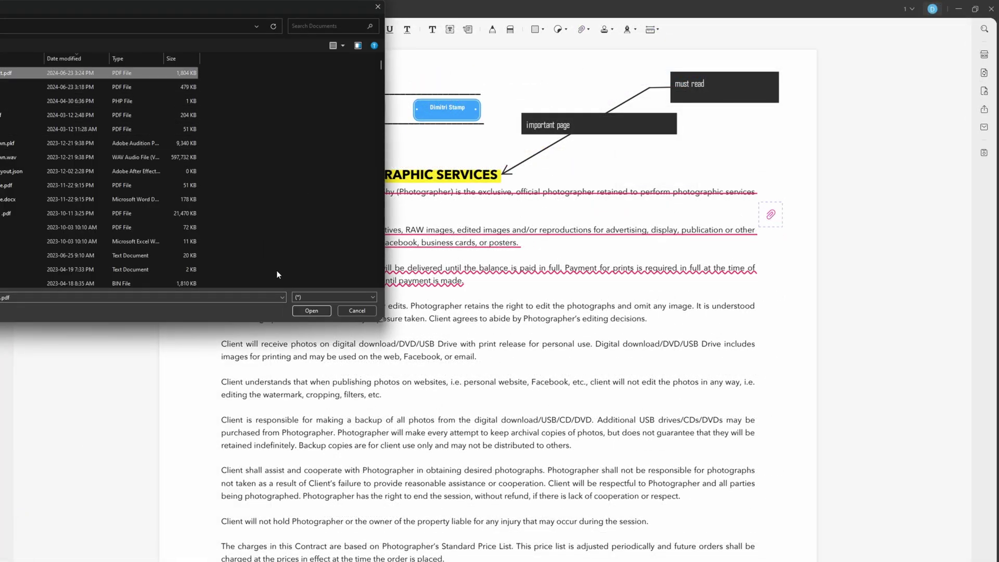
click(304, 308)
mouse_move(771, 218)
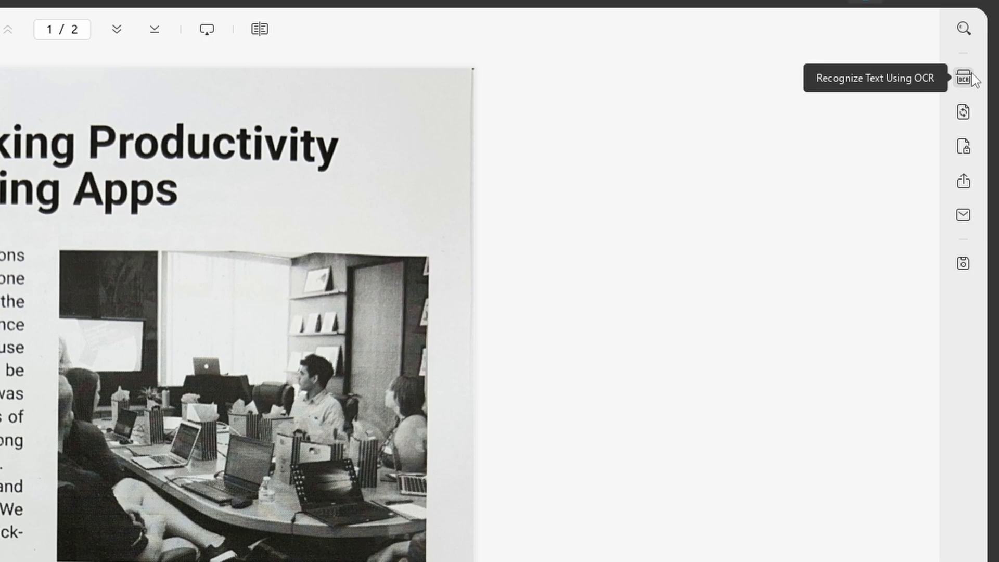
- Set OCR layout to text over the page image and English, then review resolution choices
click(964, 78)
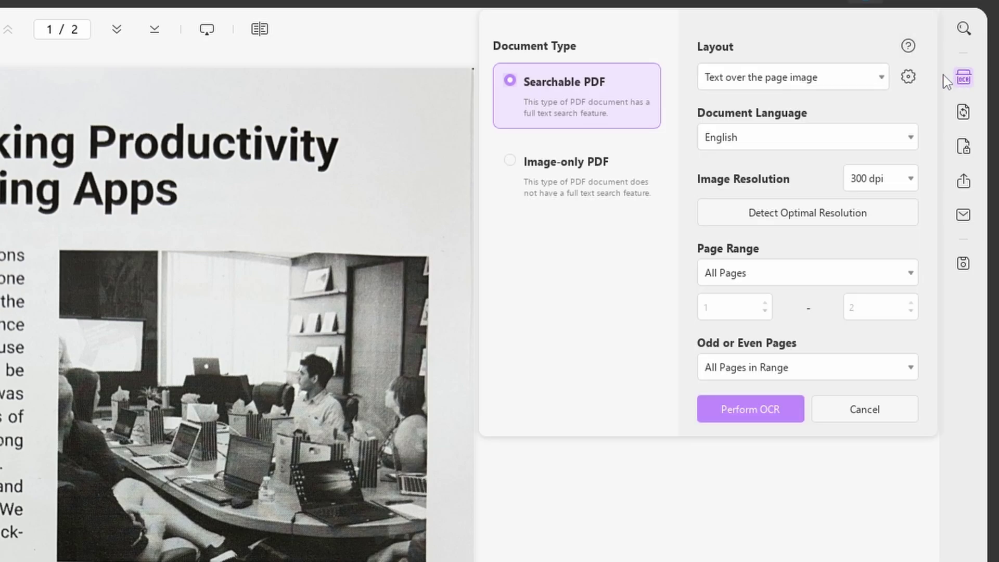
click(883, 79)
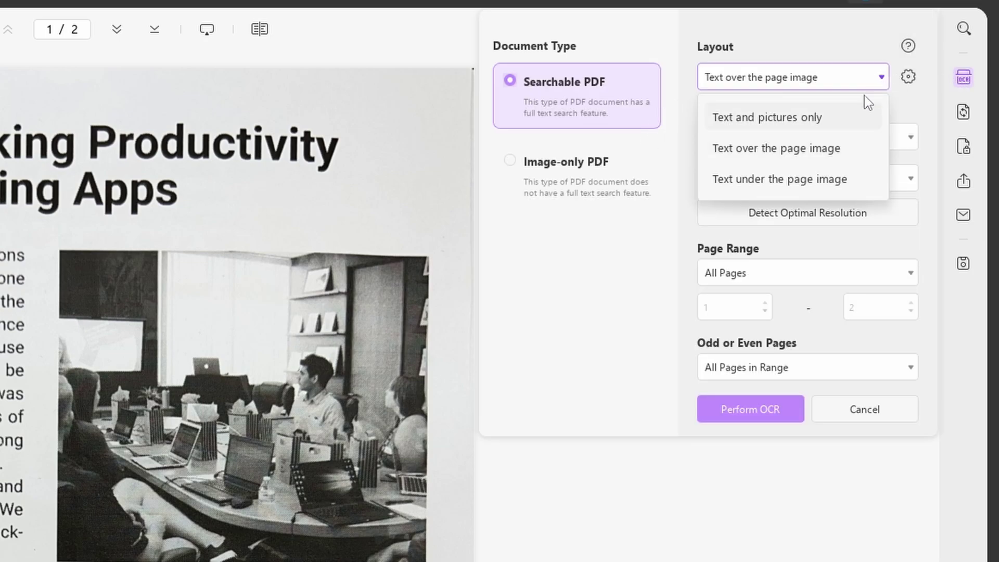
click(694, 235)
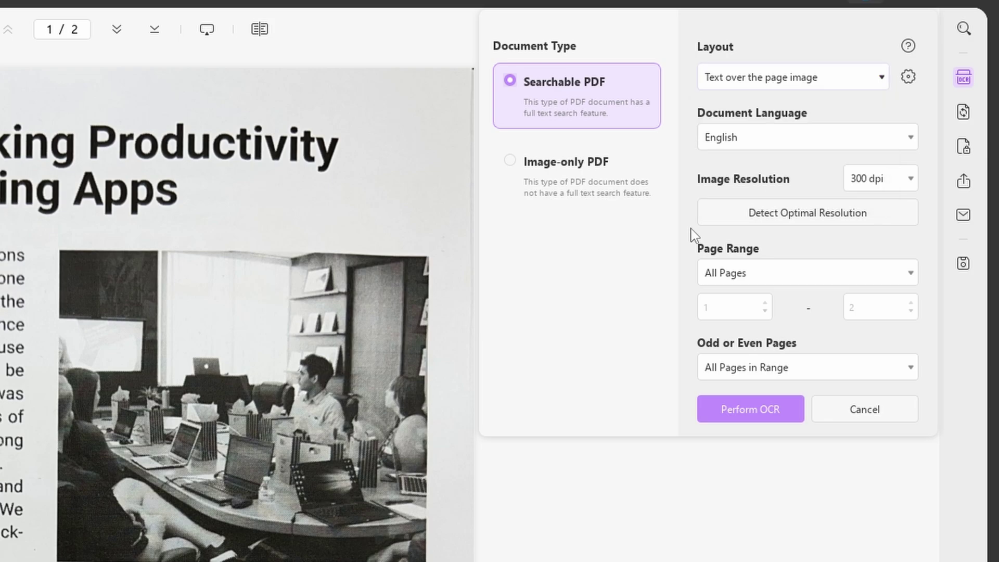
click(913, 137)
mouse_move(907, 183)
mouse_down()
mouse_move(905, 406)
mouse_move(908, 192)
mouse_up()
click(669, 227)
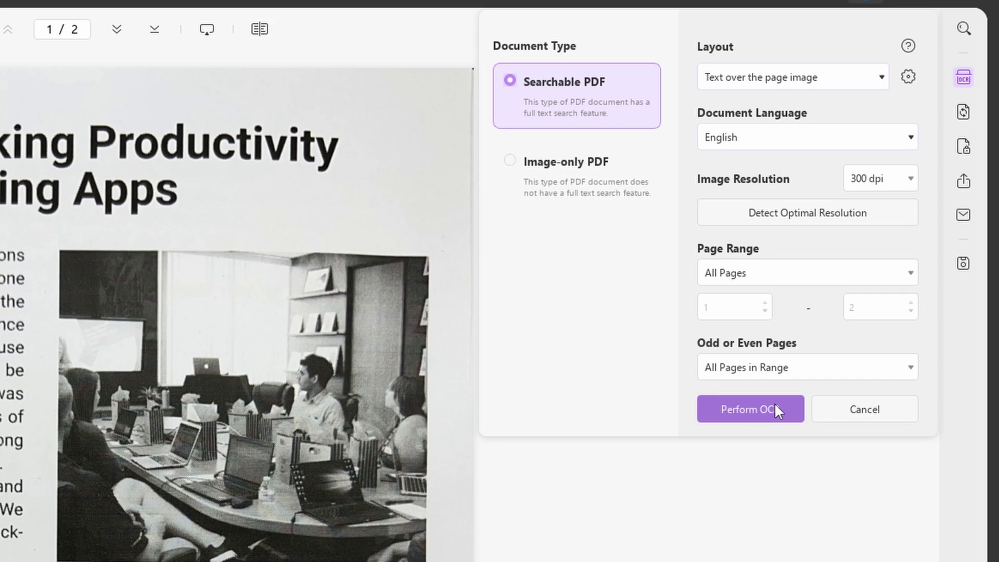
click(910, 182)
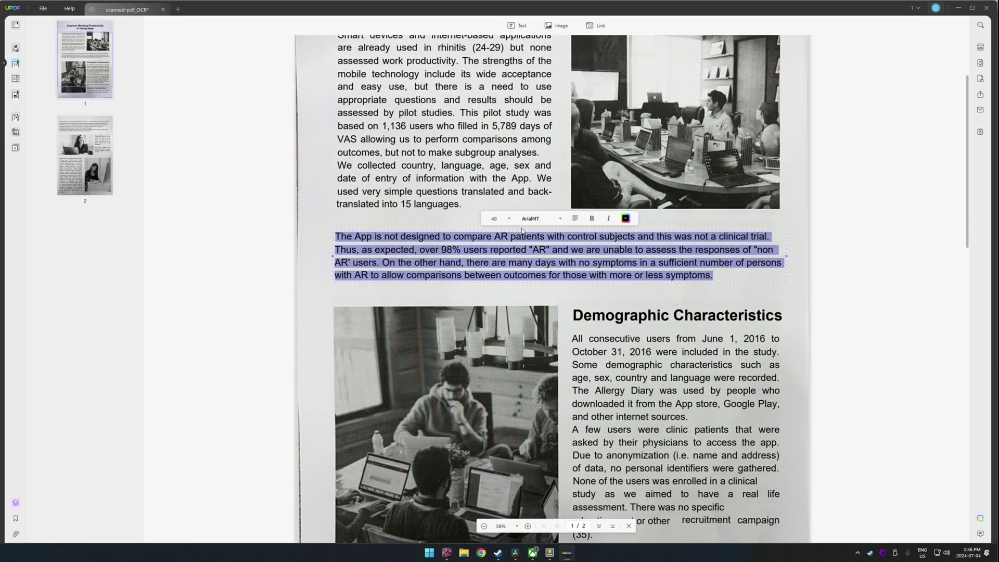
- Set the AR paragraph to size 64 AgencyFB-Reg and place the cursor at its end
click(508, 219)
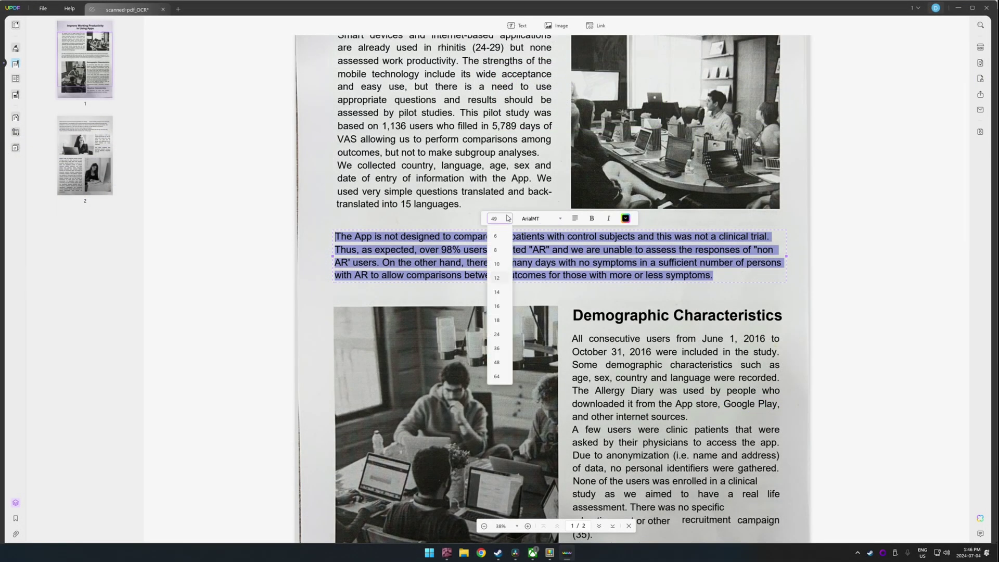
click(497, 376)
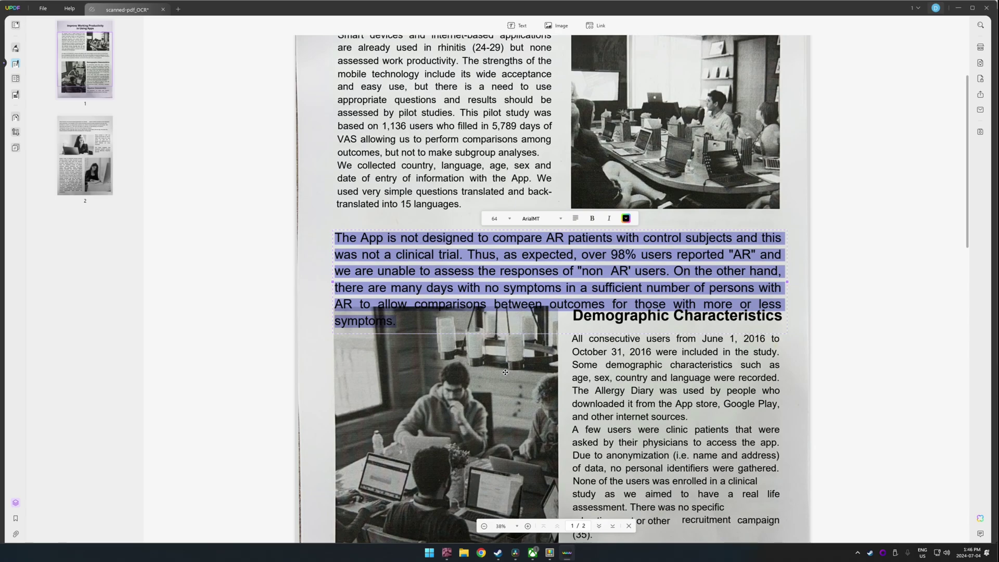
click(556, 222)
click(551, 233)
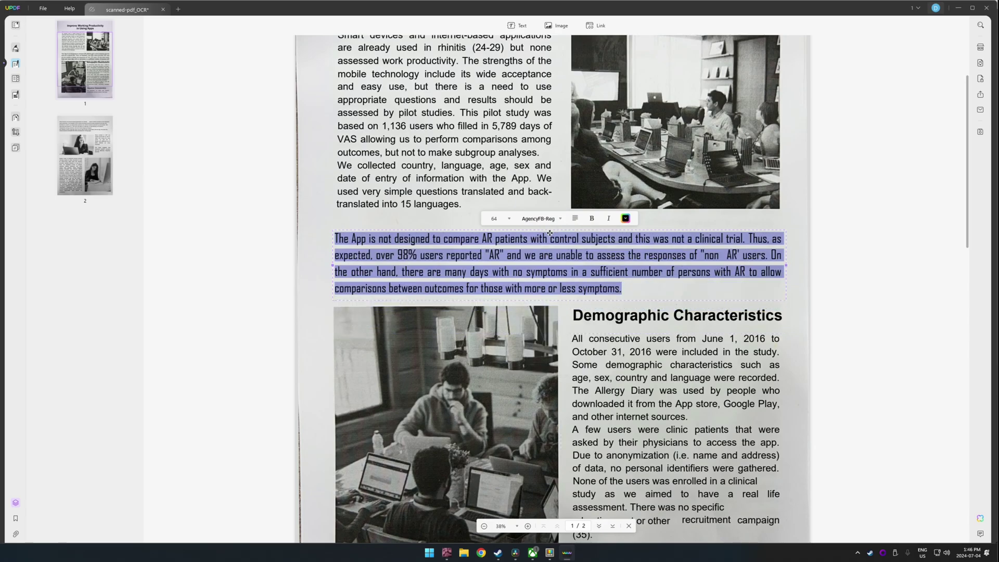
click(628, 289)
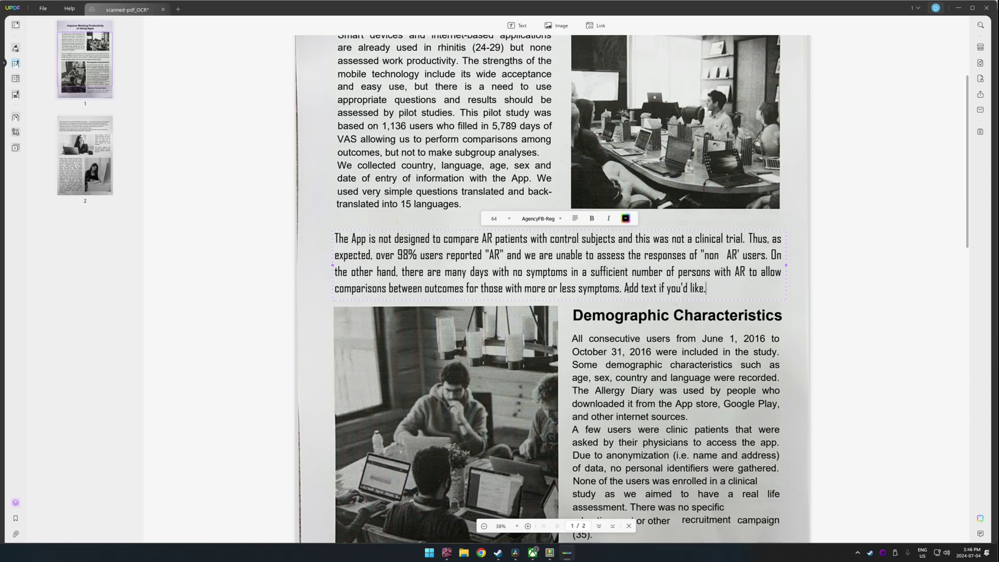
- Delete the Demographic Characteristics heading
click(696, 314)
click(698, 309)
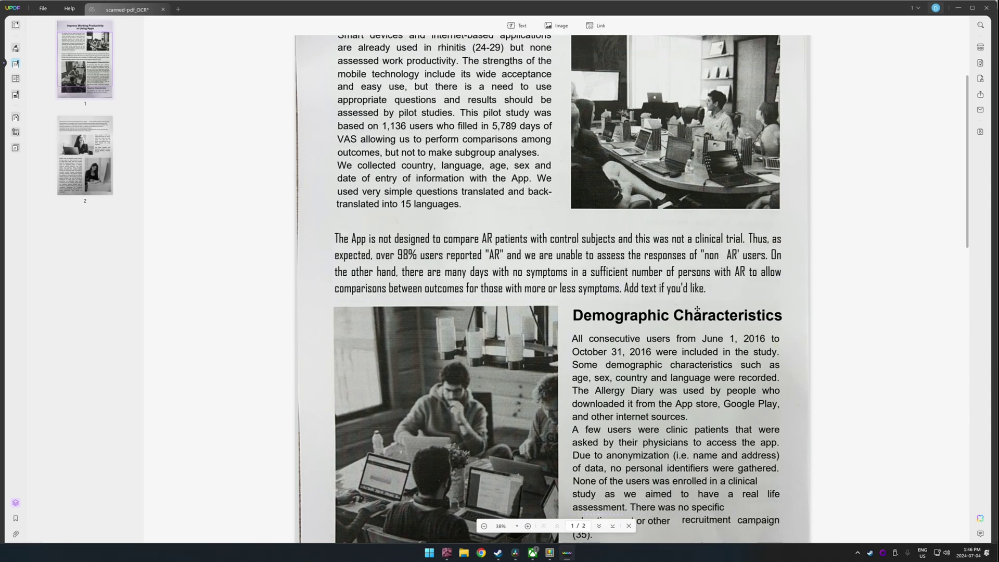
key(Delete)
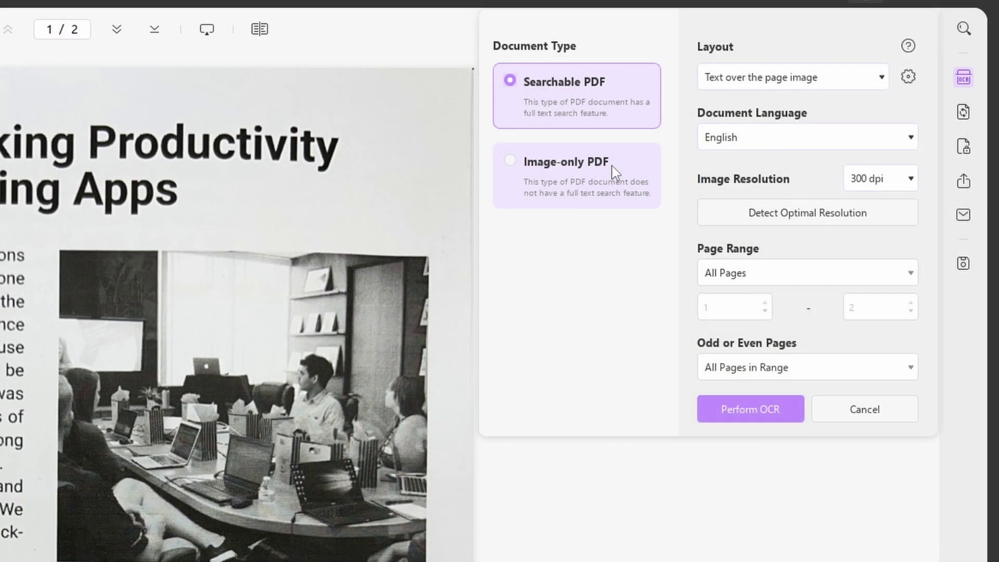
- Preview Image-only PDF picture-quality options, then run OCR as a searchable PDF
click(612, 168)
click(911, 72)
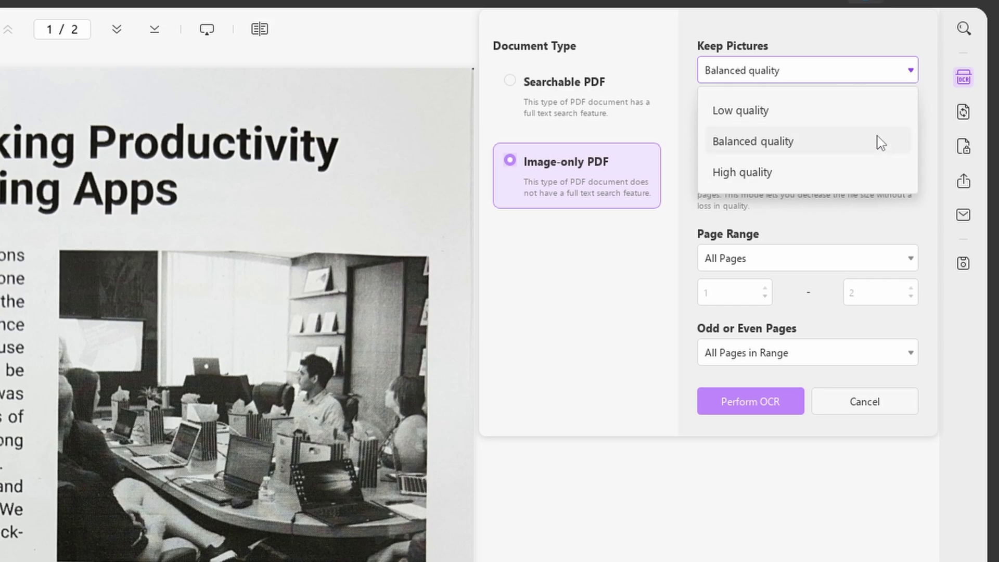
click(612, 87)
click(607, 85)
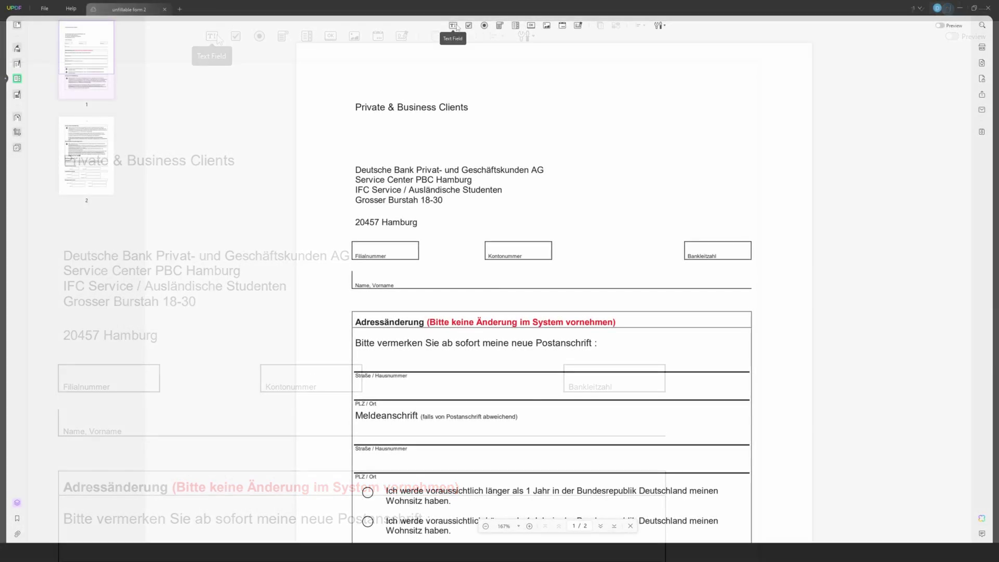
- Add a Text1 field beside Name, Vorname, then auto-detect the form's fillable fields
drag(410, 269, 620, 286)
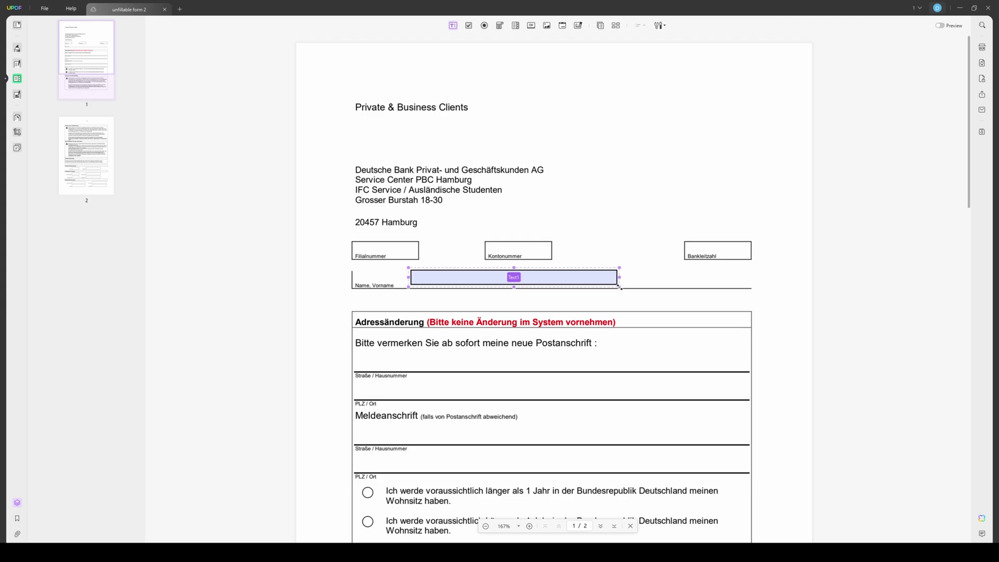
click(659, 283)
click(660, 25)
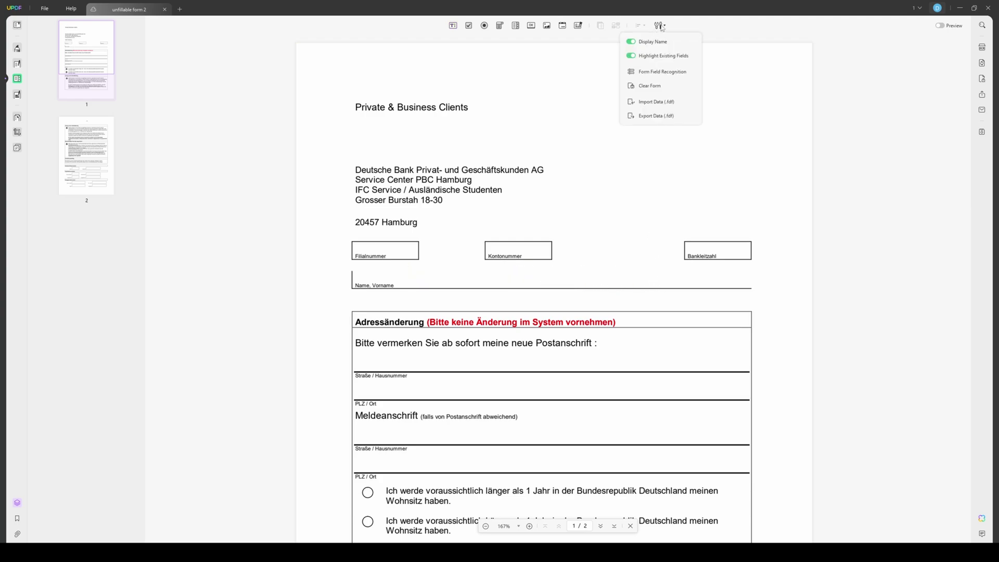
click(664, 73)
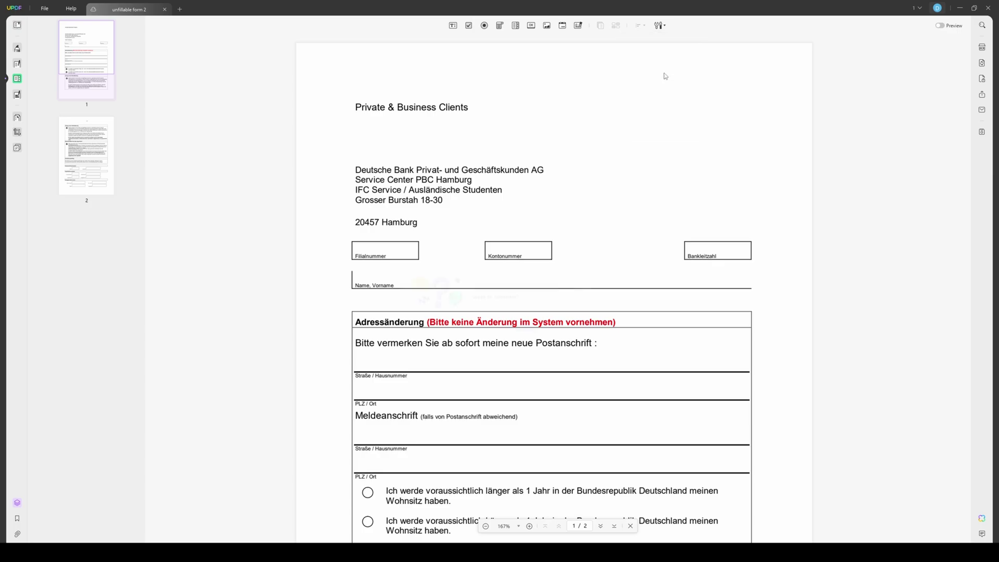
click(522, 299)
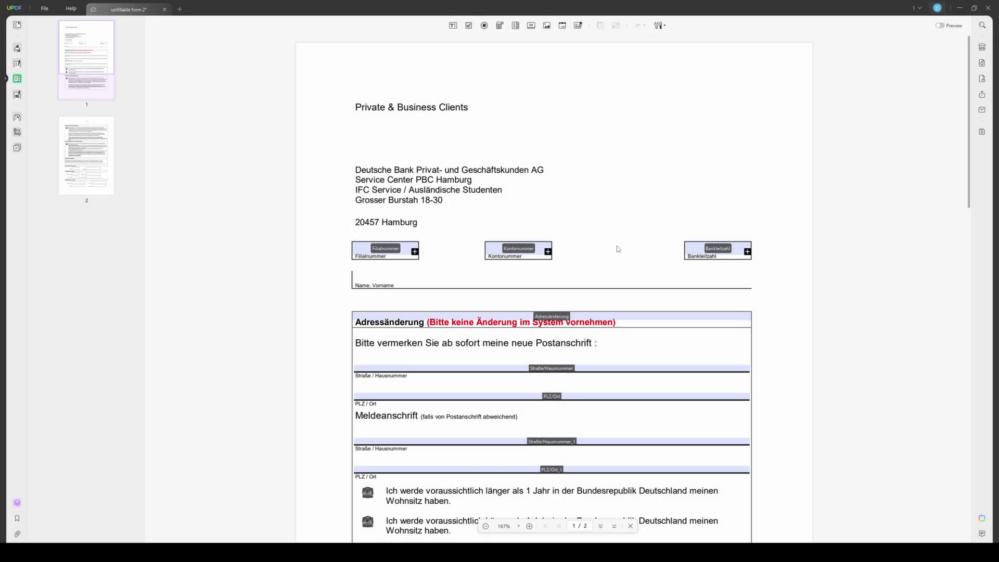
- Preview the form and add a Signature1 field over the lower Unterschrift box
click(941, 25)
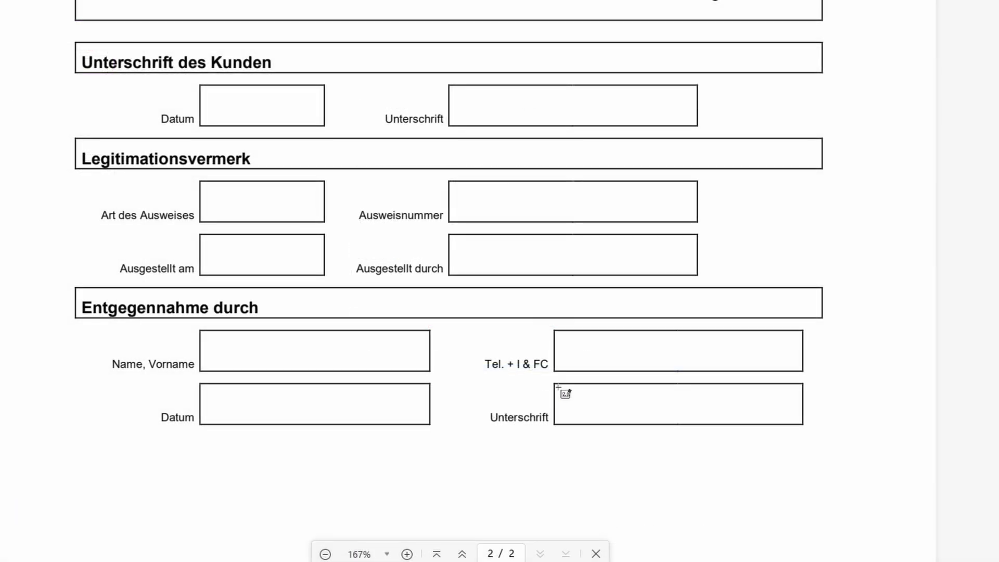
mouse_move(555, 387)
mouse_down()
mouse_move(732, 430)
mouse_move(803, 425)
mouse_up()
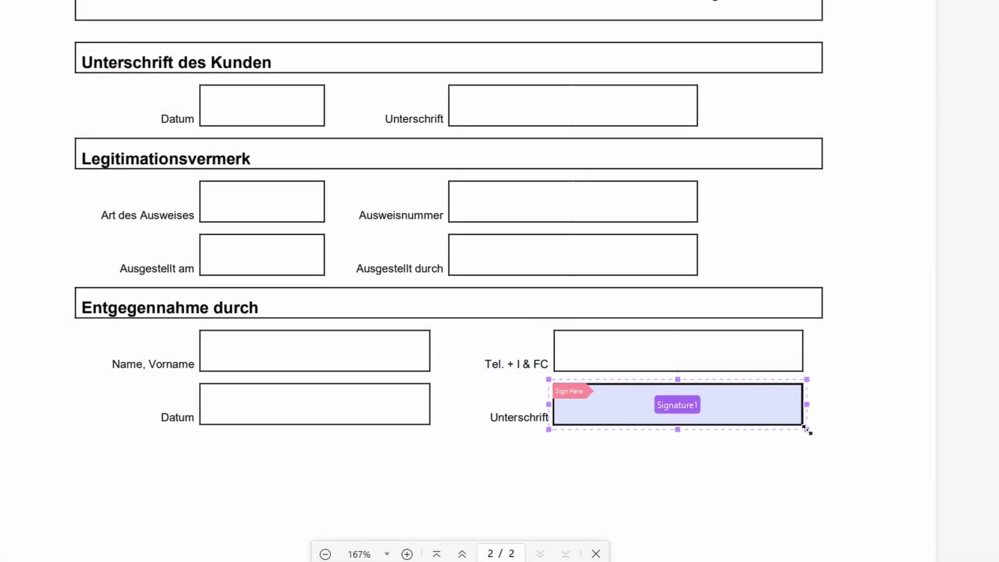
click(771, 406)
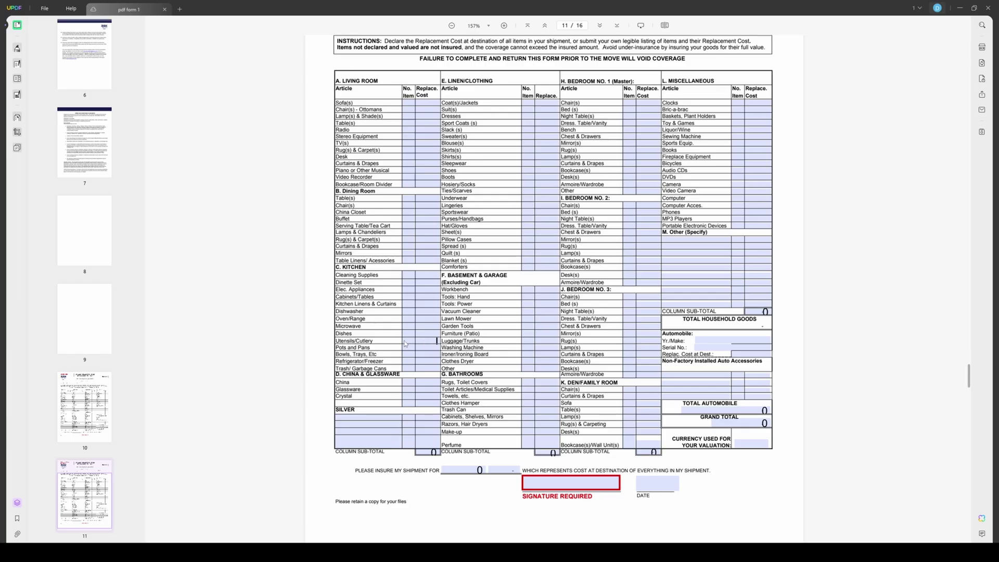
- Start entering a quantity in a No. Item field of the valuation form
click(410, 342)
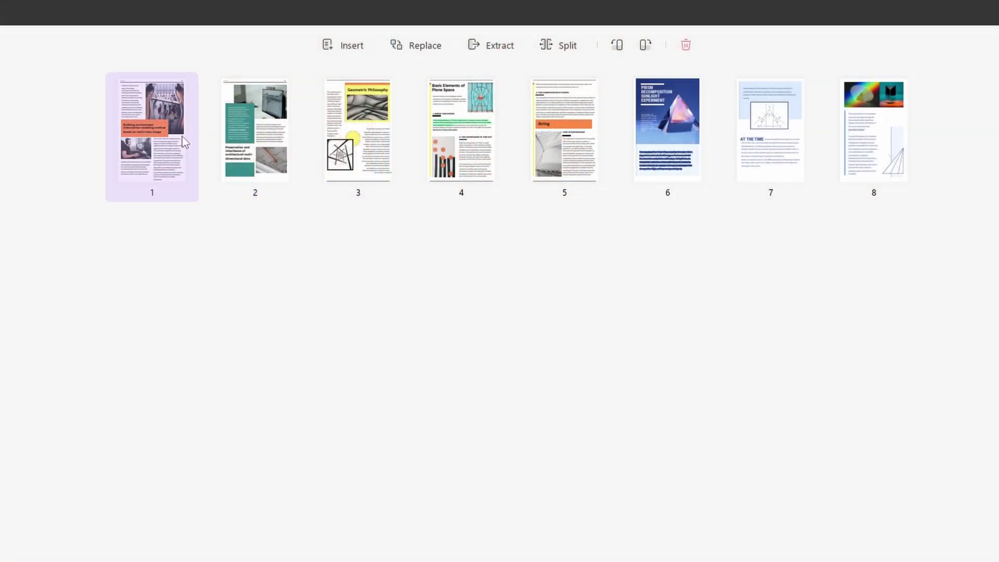
- Insert a blank page after page 1 and delete the teal page 3
right_click(182, 137)
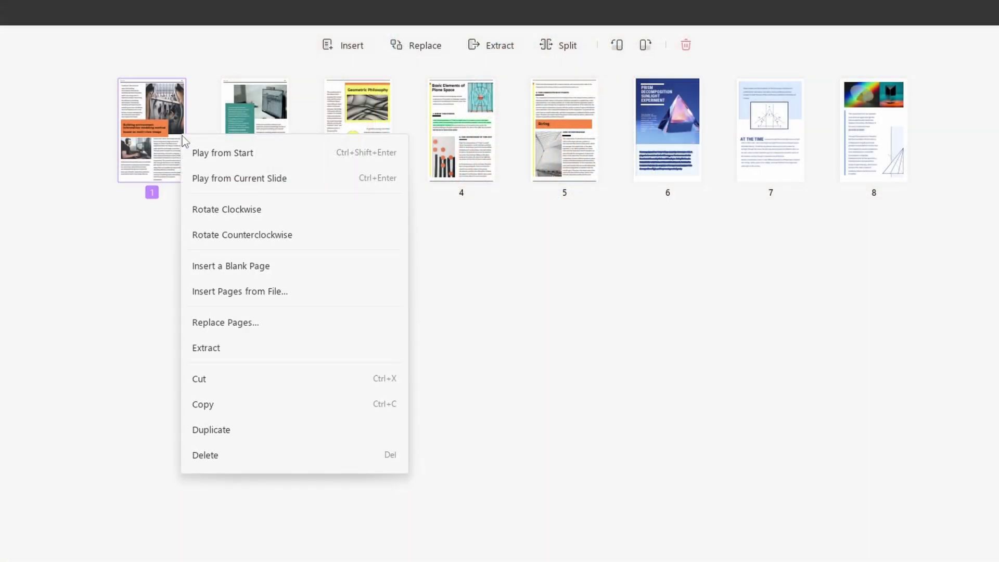
click(266, 267)
click(307, 174)
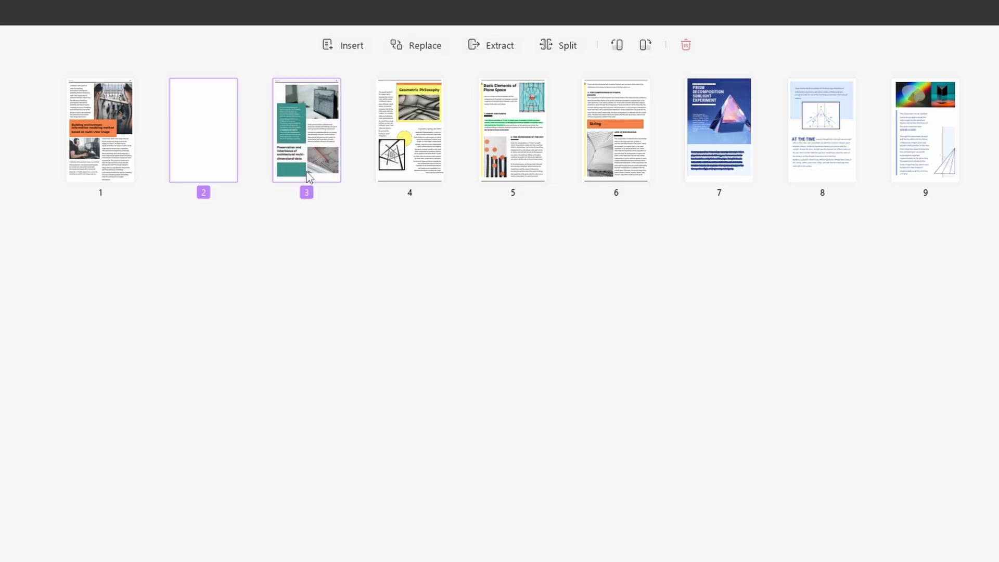
click(683, 47)
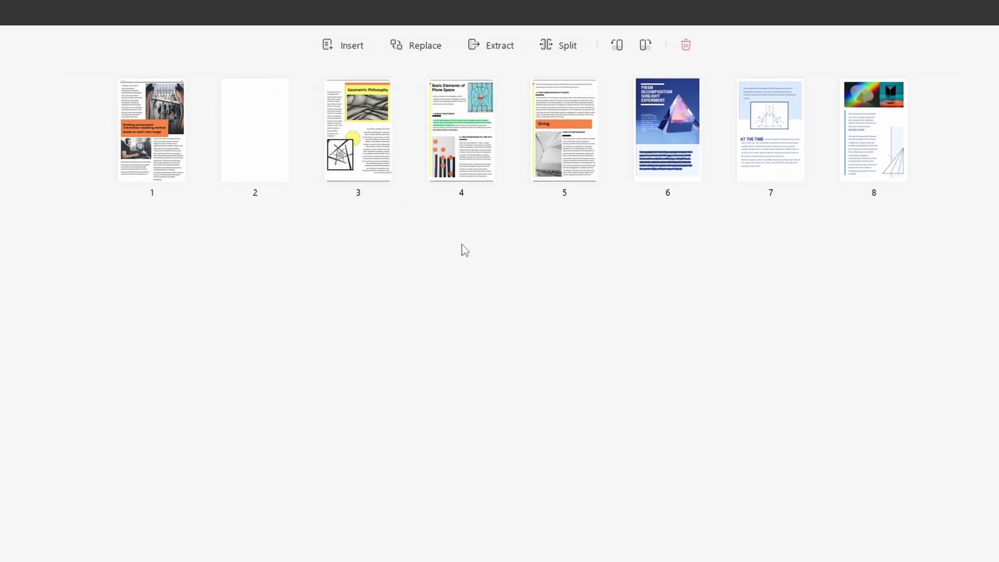
- Replace page 3 with the pages of scanned-pdf_OCR.pdf
click(336, 146)
right_click(336, 144)
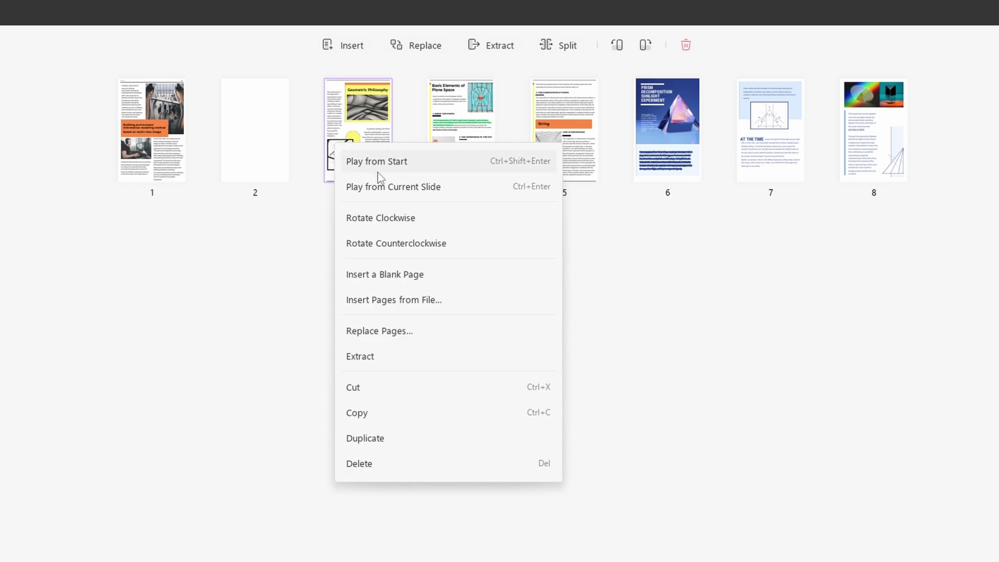
click(394, 331)
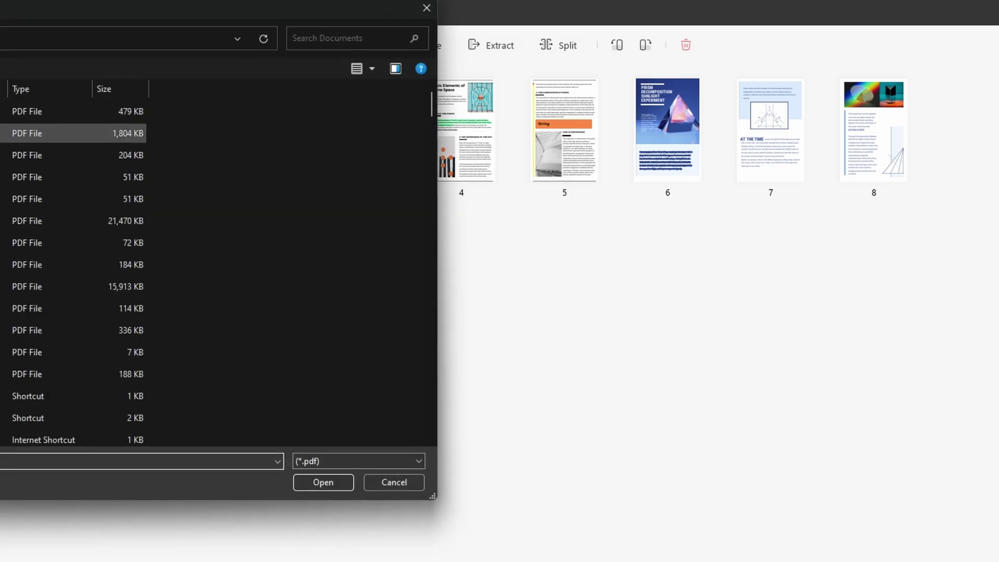
click(315, 480)
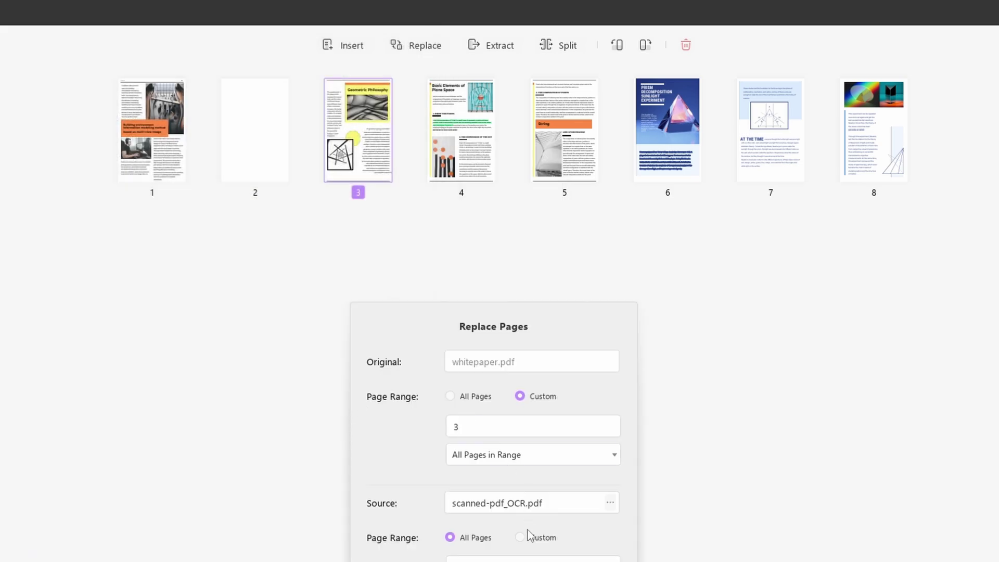
click(588, 561)
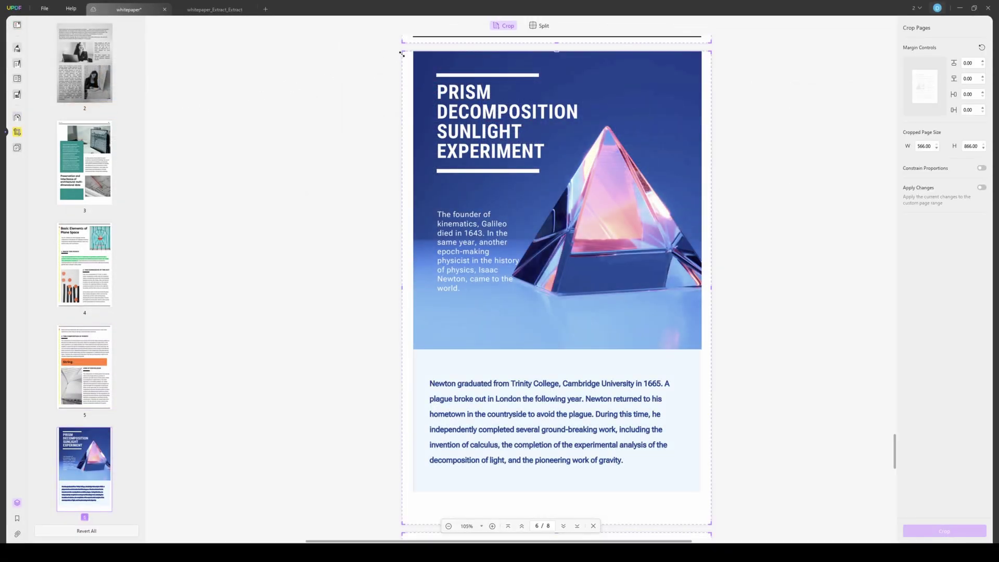
- Crop page 6 to the Newton text block and rotate page 7 90° clockwise
drag(402, 52, 404, 366)
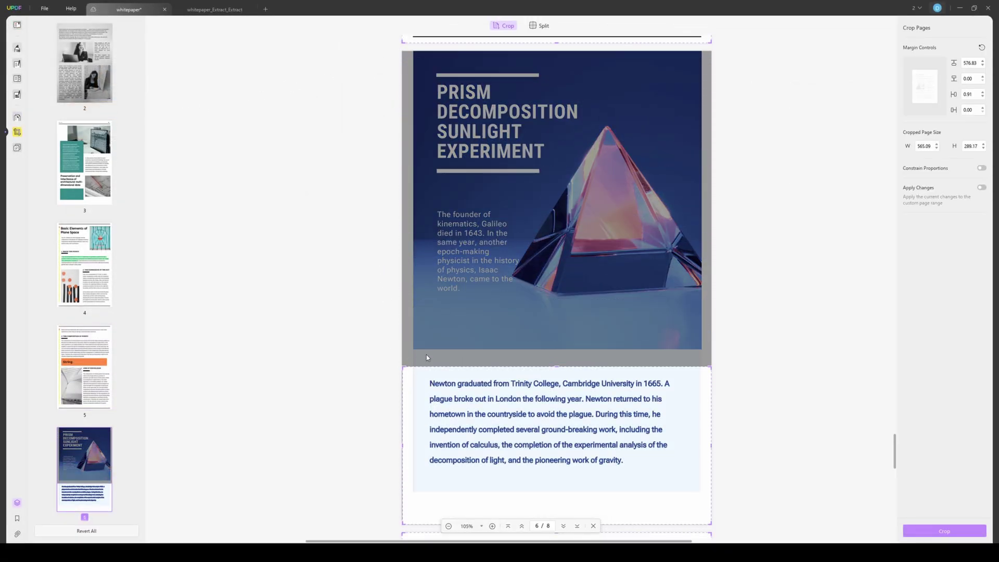
click(945, 531)
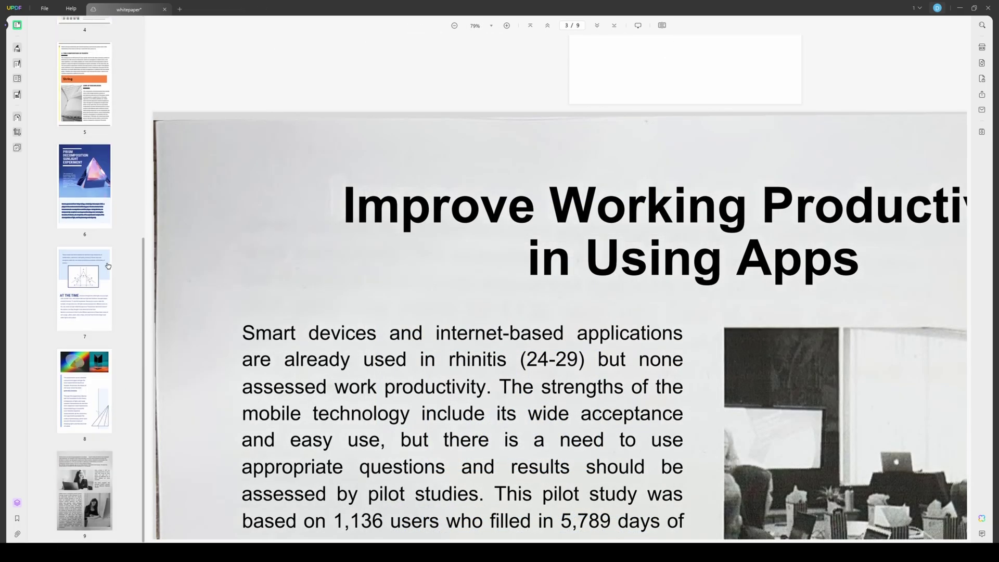
click(97, 278)
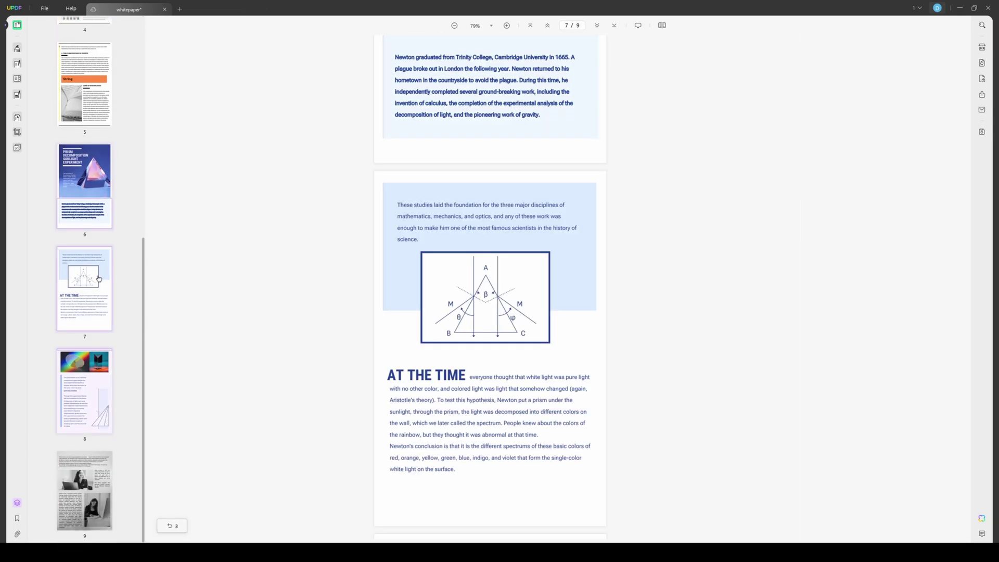
right_click(96, 279)
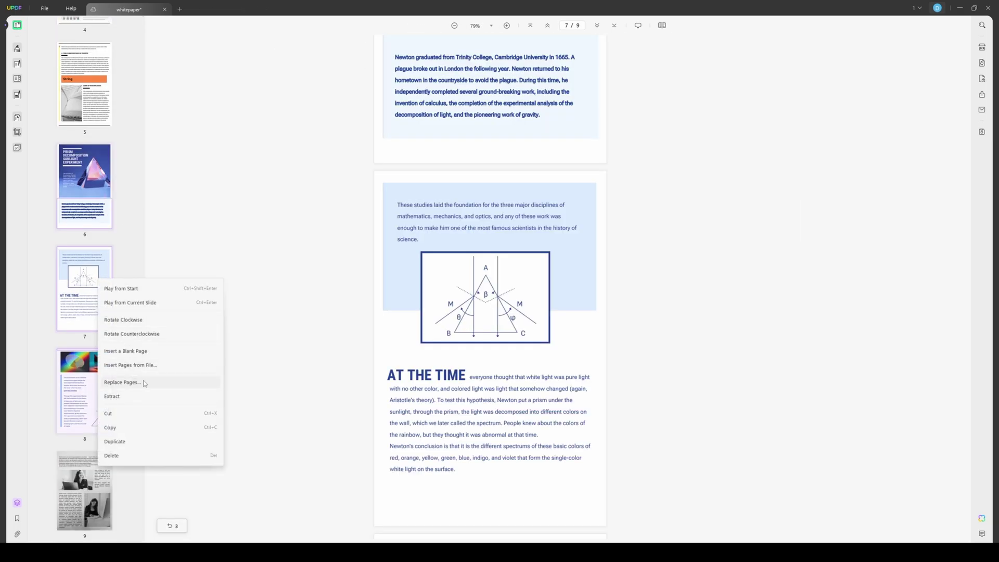
click(163, 321)
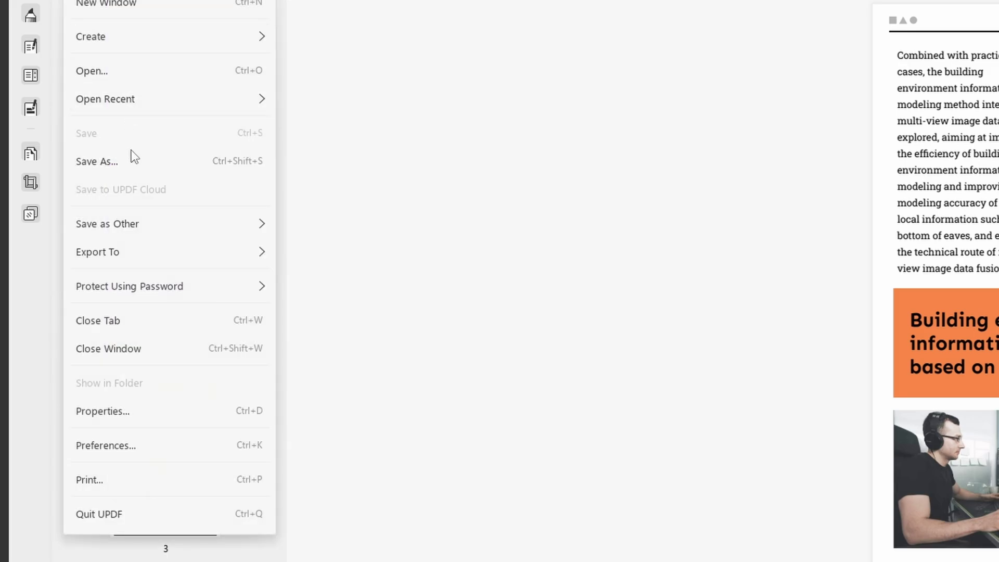
- Export the architecture document as image files and choose where to save them
mouse_move(158, 253)
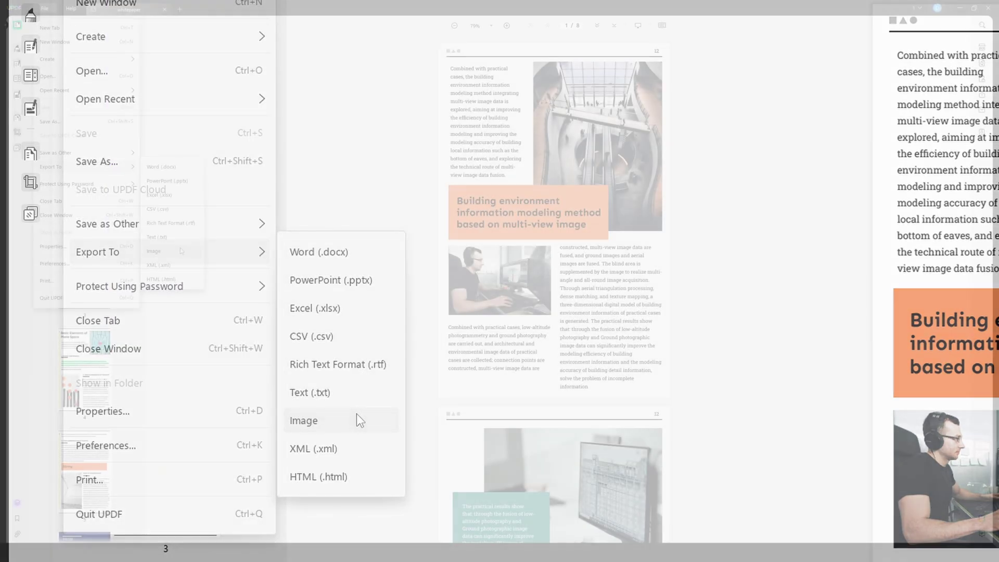
click(357, 420)
click(531, 318)
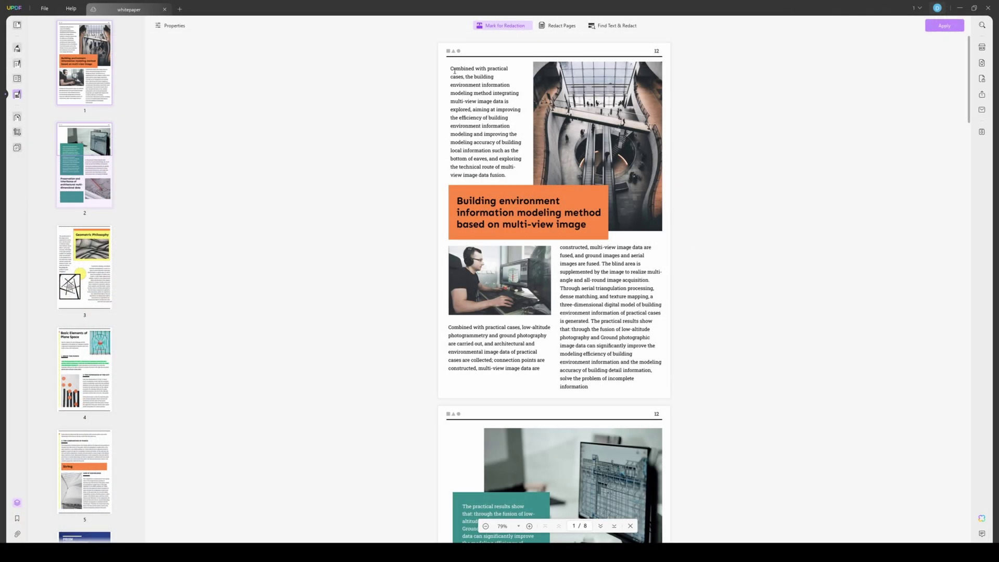
- Mark the first page's top-left text column and all of page 2 for redaction
drag(499, 104, 529, 175)
scroll(667, 236, down, 2)
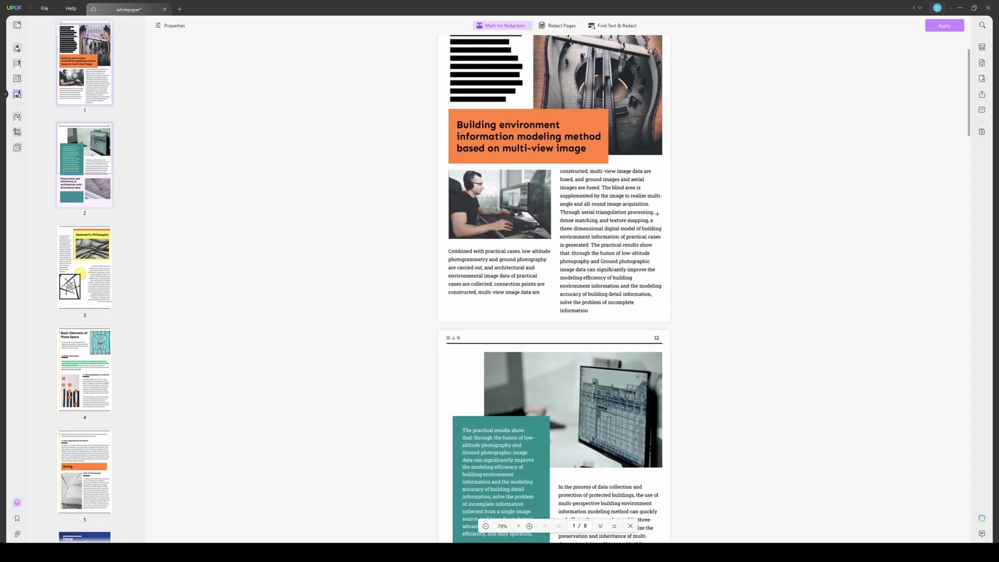
click(556, 26)
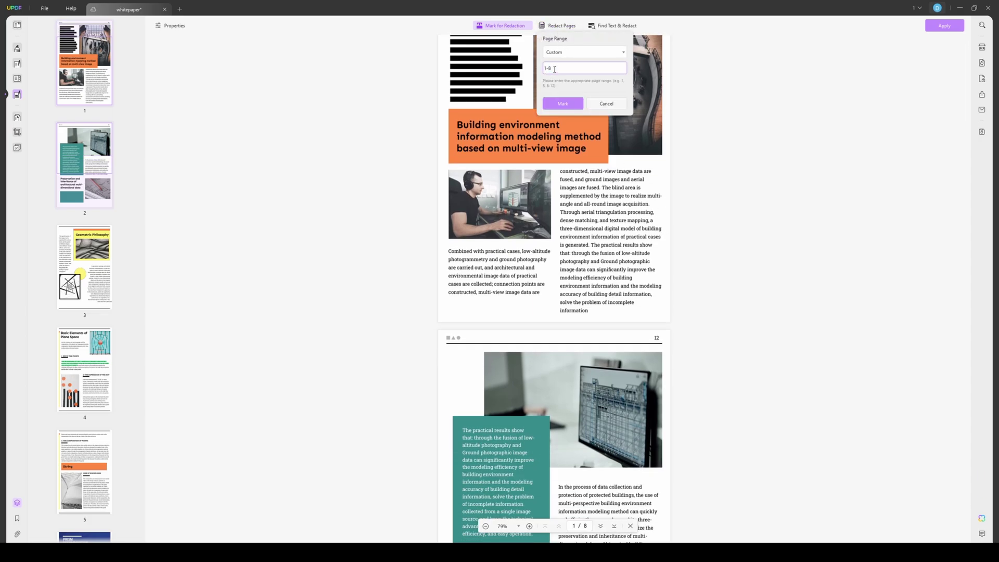
click(562, 103)
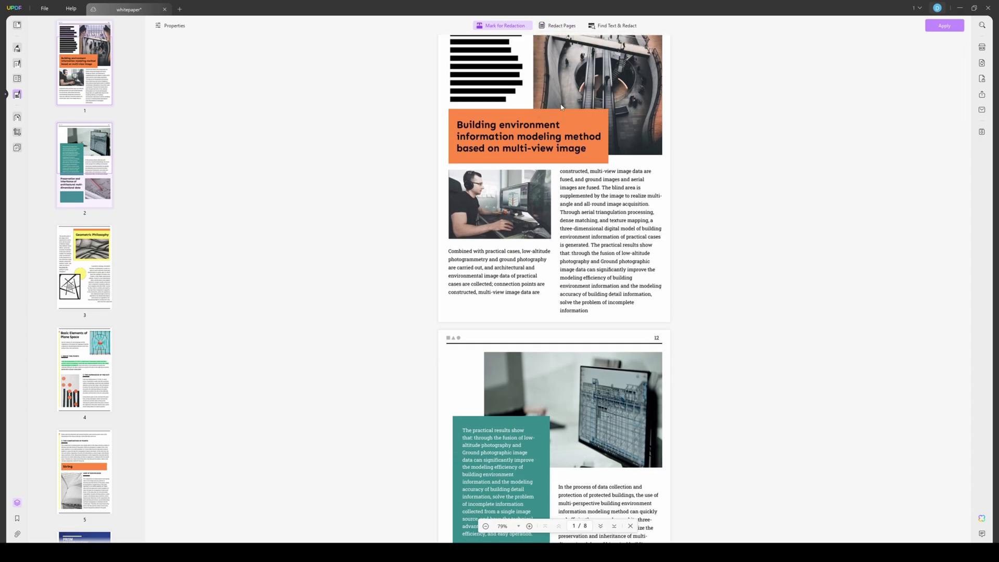
- Give page 2's redaction a pink fill and add '!' to its overlay text
scroll(725, 233, down, 6)
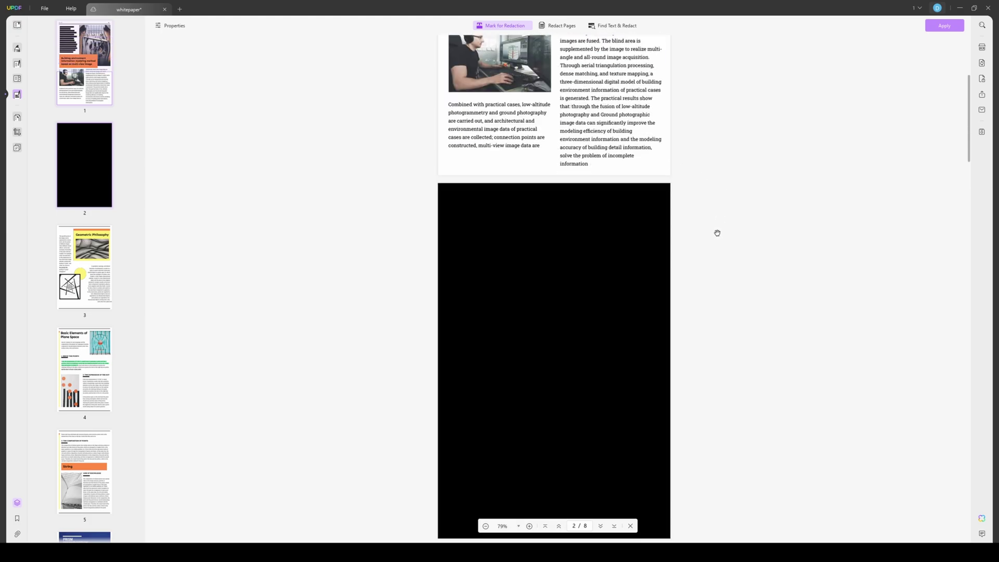
click(747, 288)
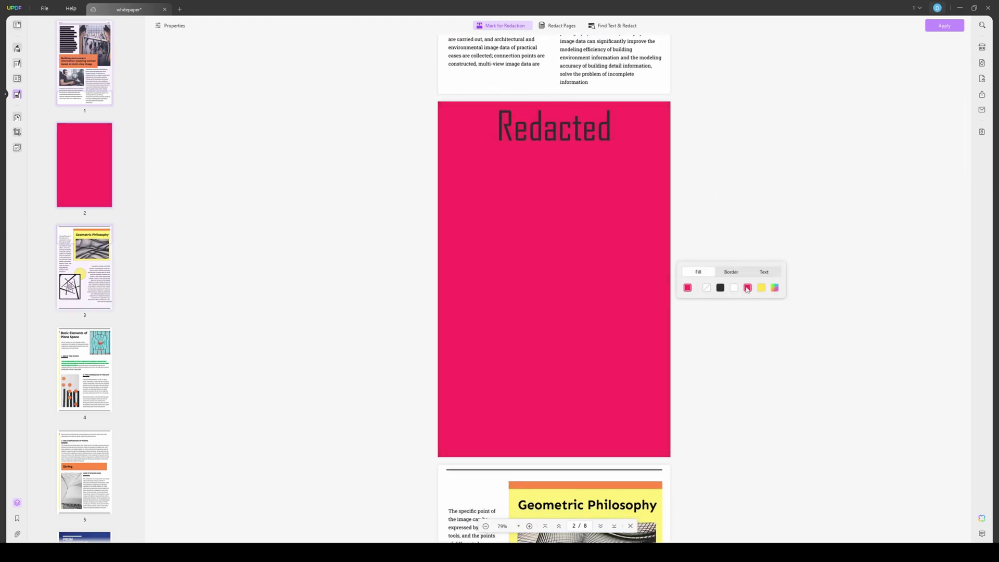
click(751, 275)
click(752, 269)
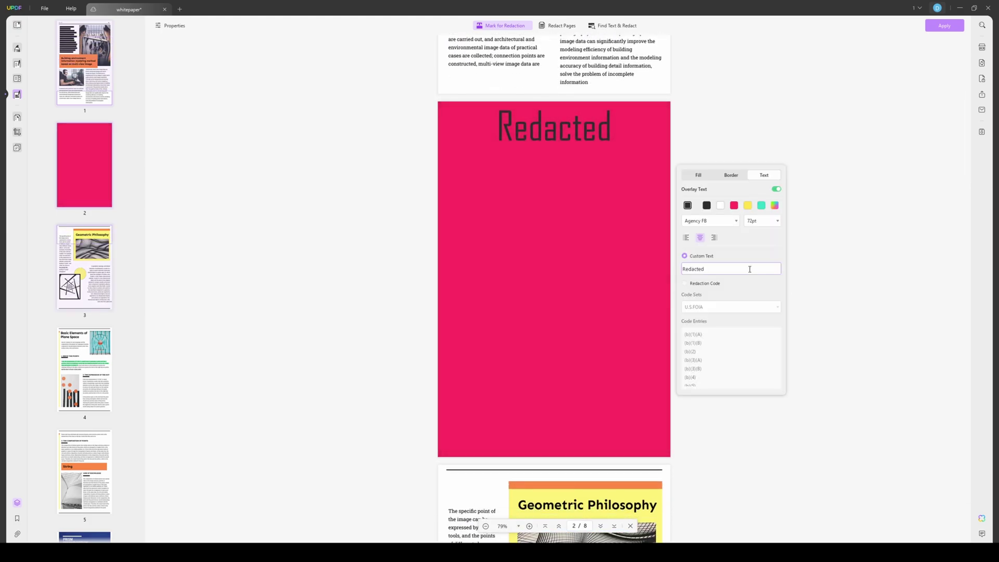
text(!)
click(828, 247)
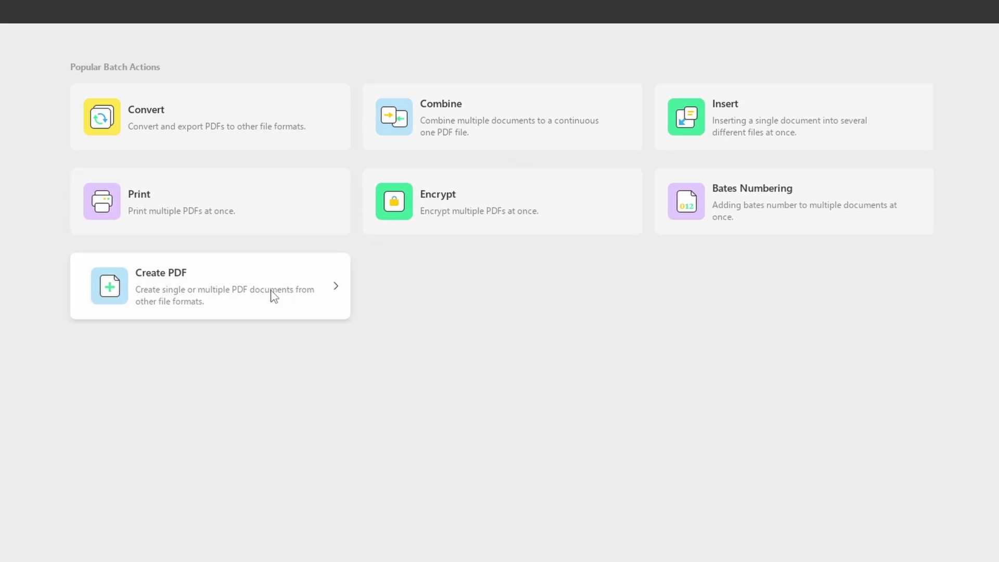
- Combine four PDFs into whitepaper_Merged and view its 20 pages as thumbnails
click(474, 129)
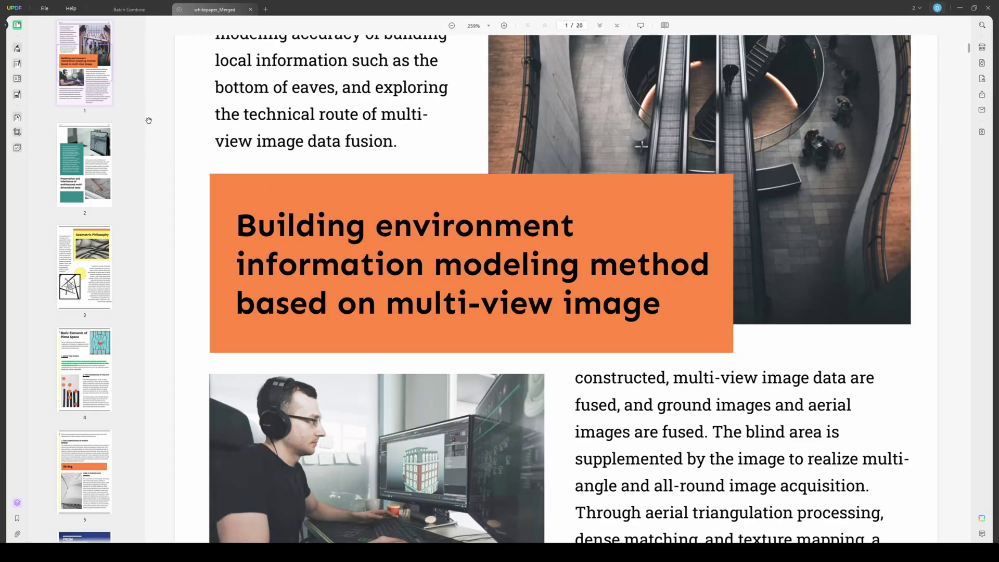
click(17, 117)
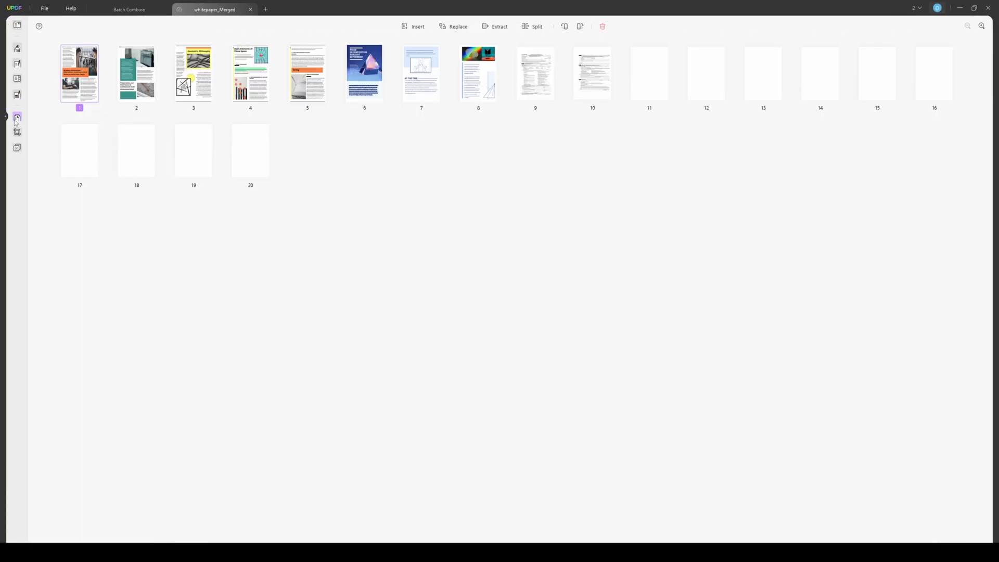